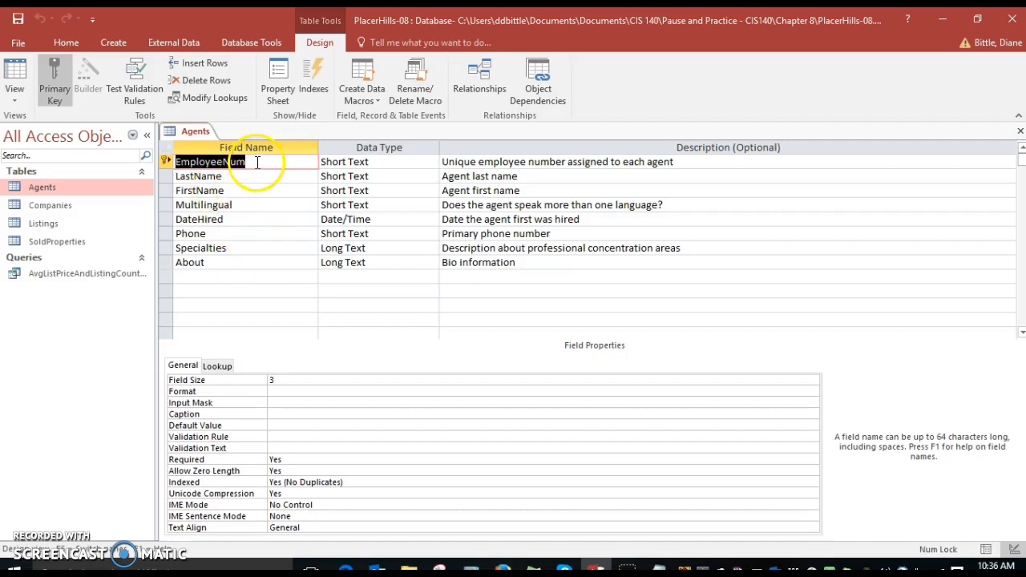
Step: Examine the field properties of the Agents table's fields, including EmployeeNum, DateHired, Multilingual and Phone, and close the table
left_click(255, 162)
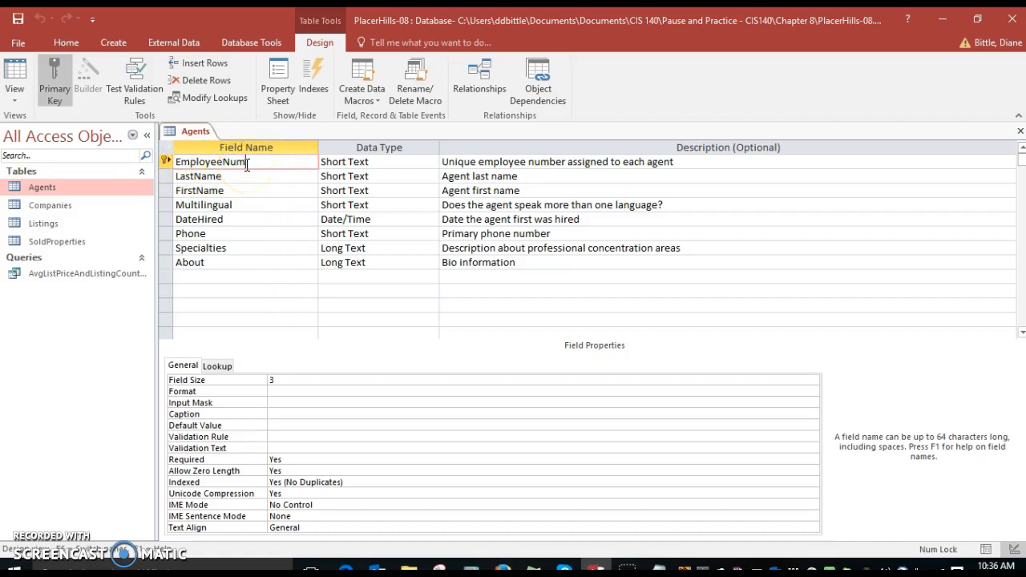
left_click(240, 221)
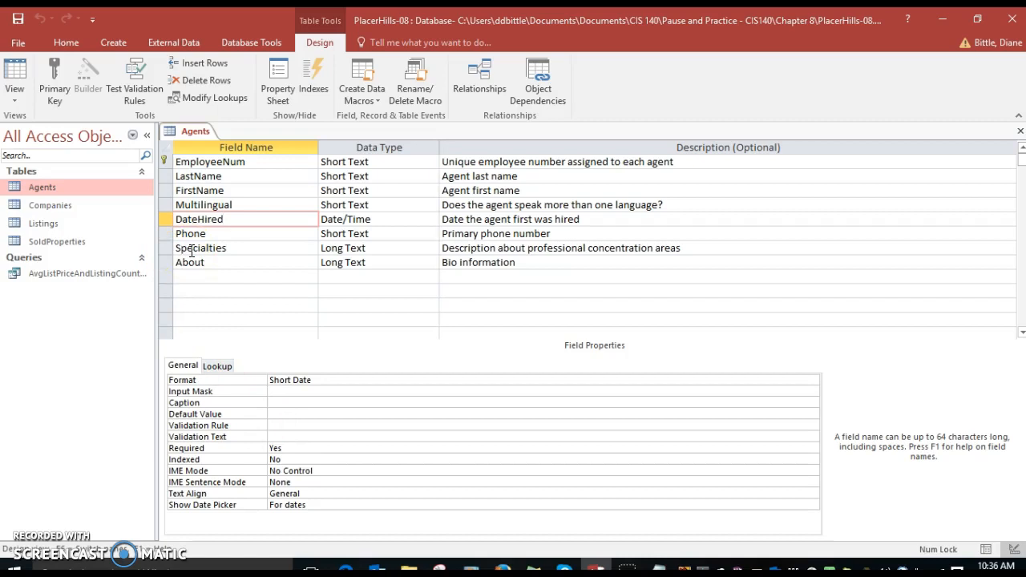
left_click(232, 177)
left_click(233, 190)
left_click(239, 205)
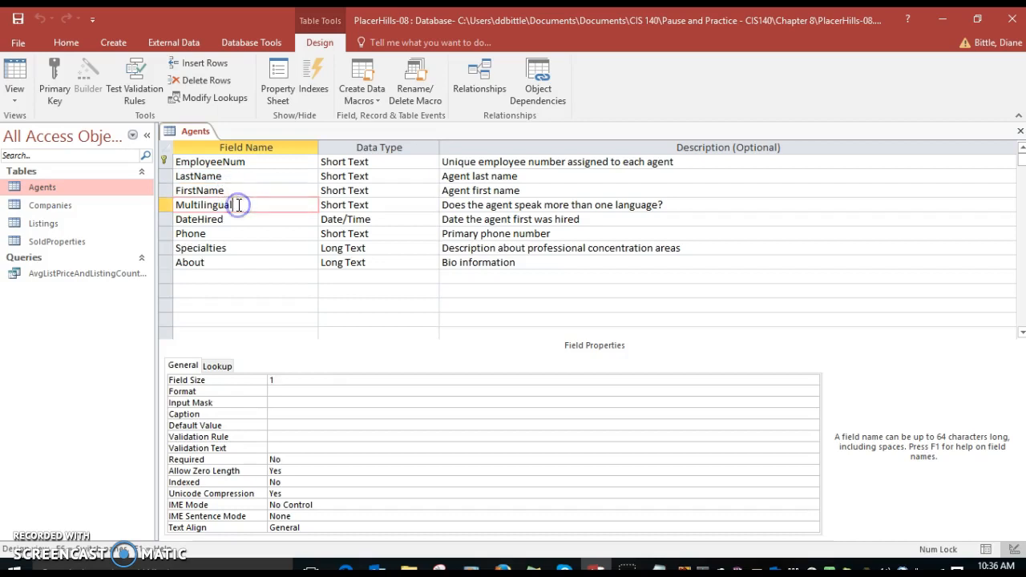
left_click(225, 233)
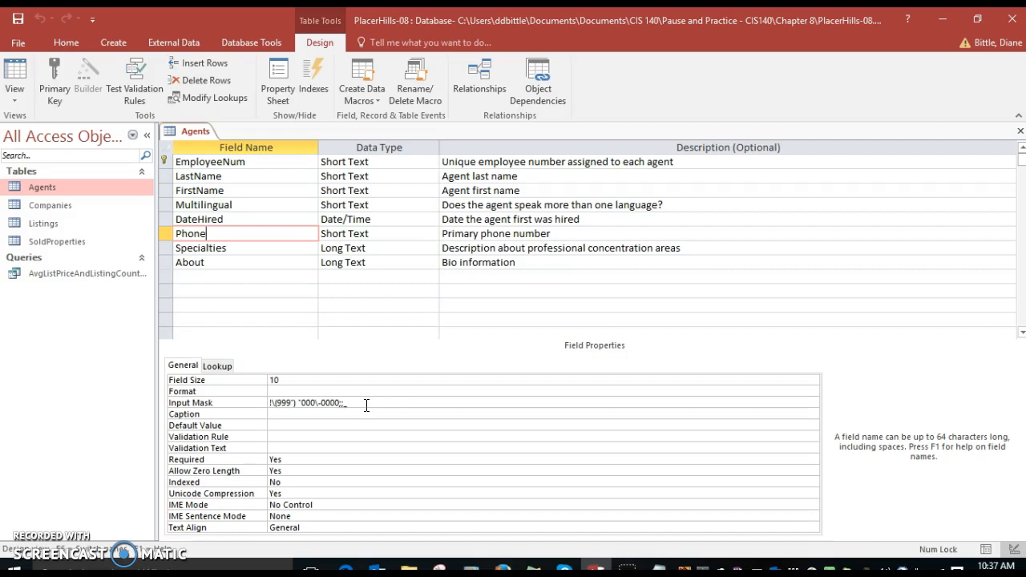
left_click(1020, 135)
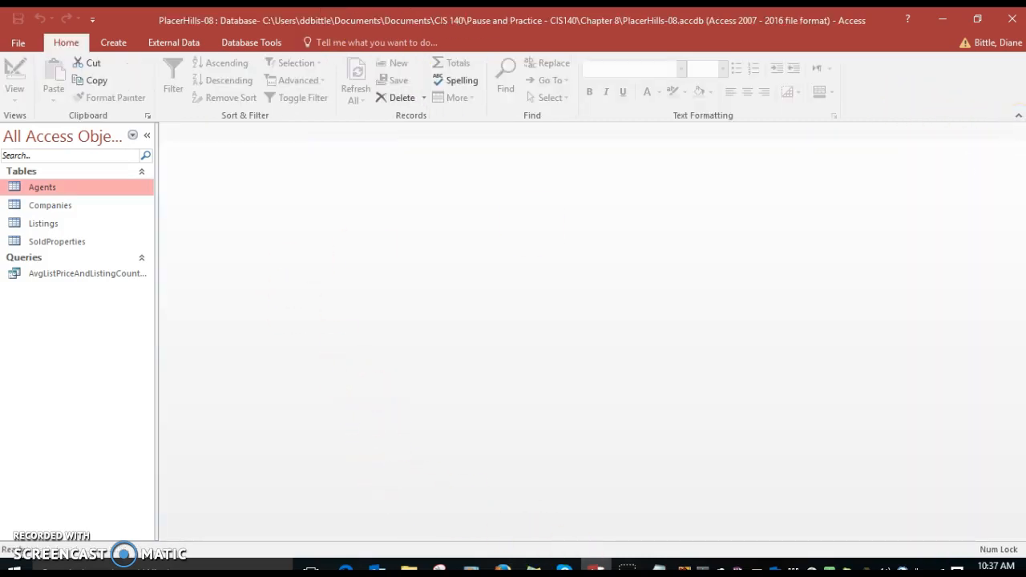
Step: Switch to Agents-08.csv in Notepad and delete the three comma-only rows at the end of the file
left_click(658, 569)
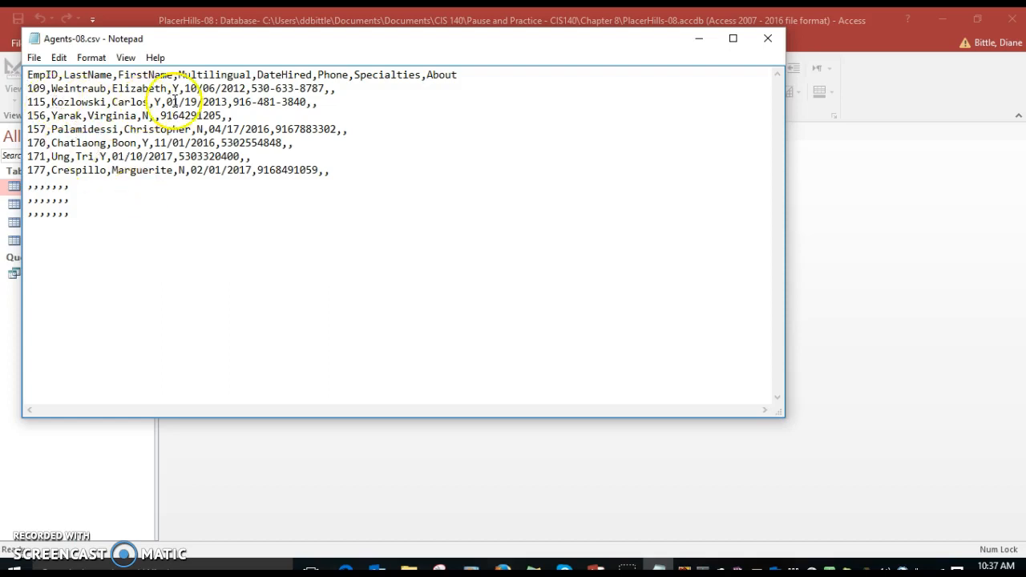
left_click(69, 212)
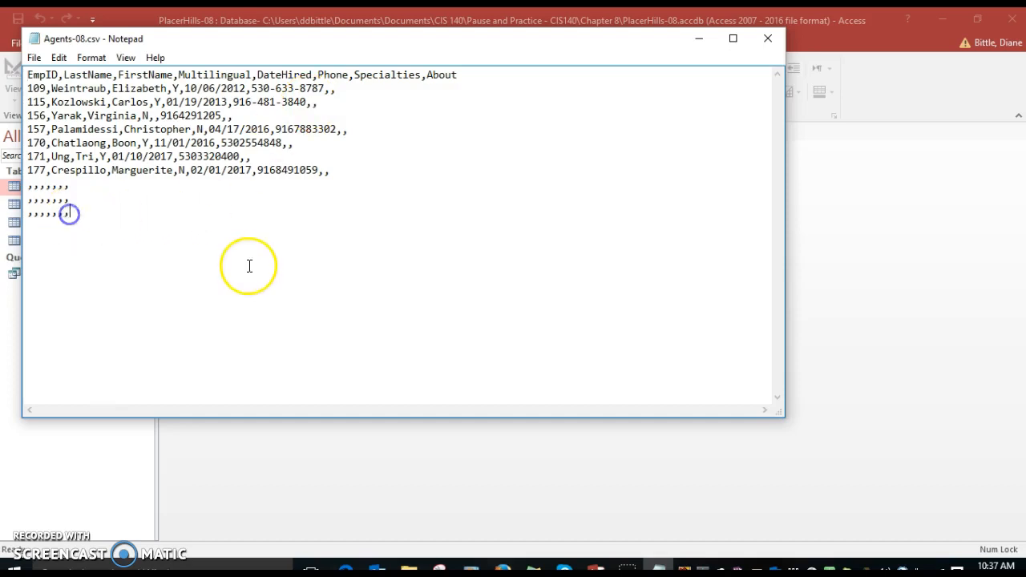
key("BackSpace")
key("BackSpace")
key("BackSpace")
key("BackSpace")
key("BackSpace")
key("BackSpace")
key("BackSpace")
key("BackSpace")
key("BackSpace")
key("BackSpace")
key("BackSpace")
key("BackSpace")
key("BackSpace")
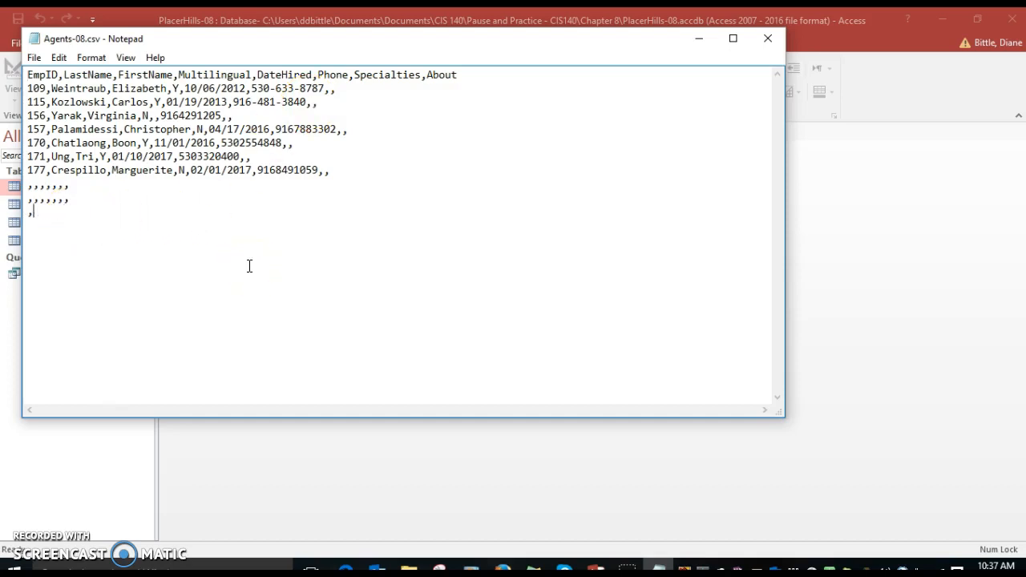
key("BackSpace")
key("BackSpace")
key("BackSpace")
key("BackSpace")
key("BackSpace")
key("BackSpace")
key("BackSpace")
key("BackSpace")
key("BackSpace")
key("BackSpace")
key("BackSpace")
left_click(231, 258)
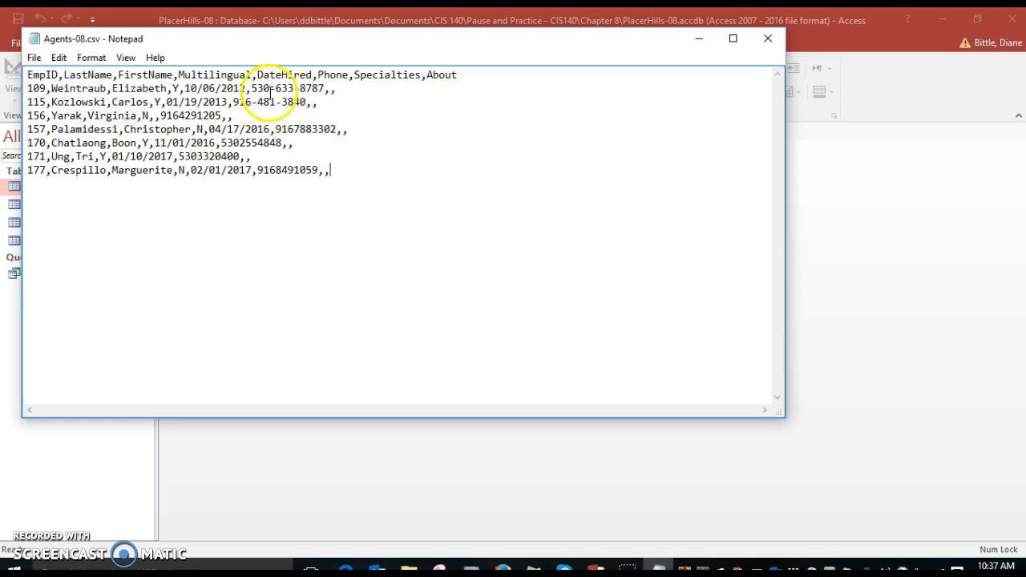
Step: Remove the hyphens from the phone numbers in the first two agent records
key("BackSpace")
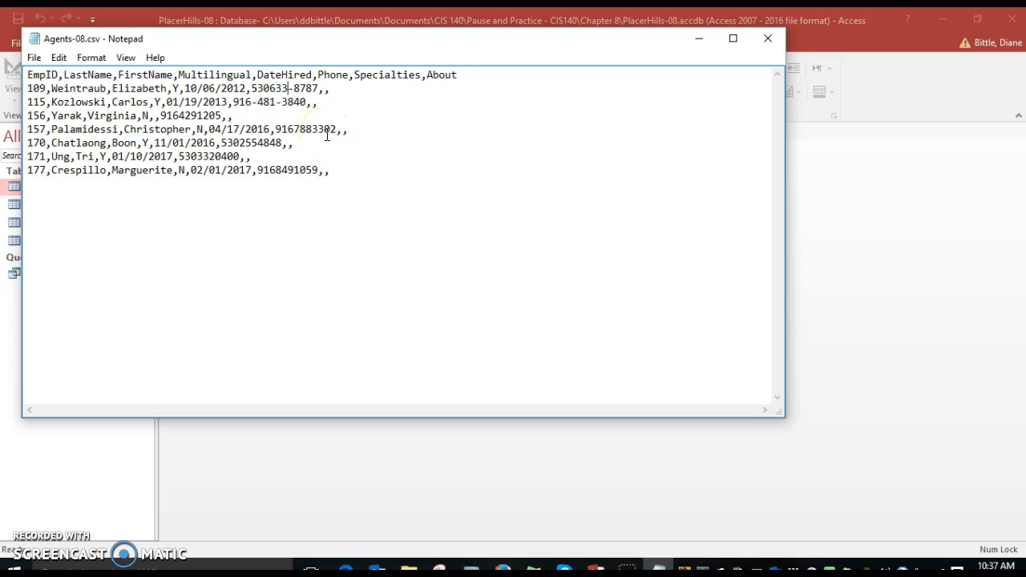
key("Right")
key("Right")
key("Right")
key("Right")
key("BackSpace")
key("Down")
key("BackSpace")
key("BackSpace")
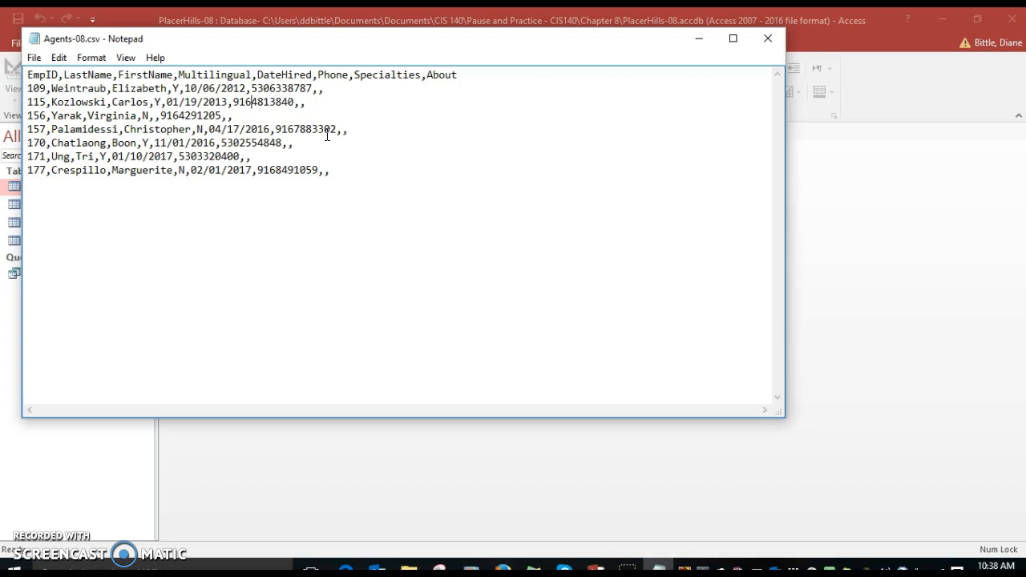
left_click(293, 103)
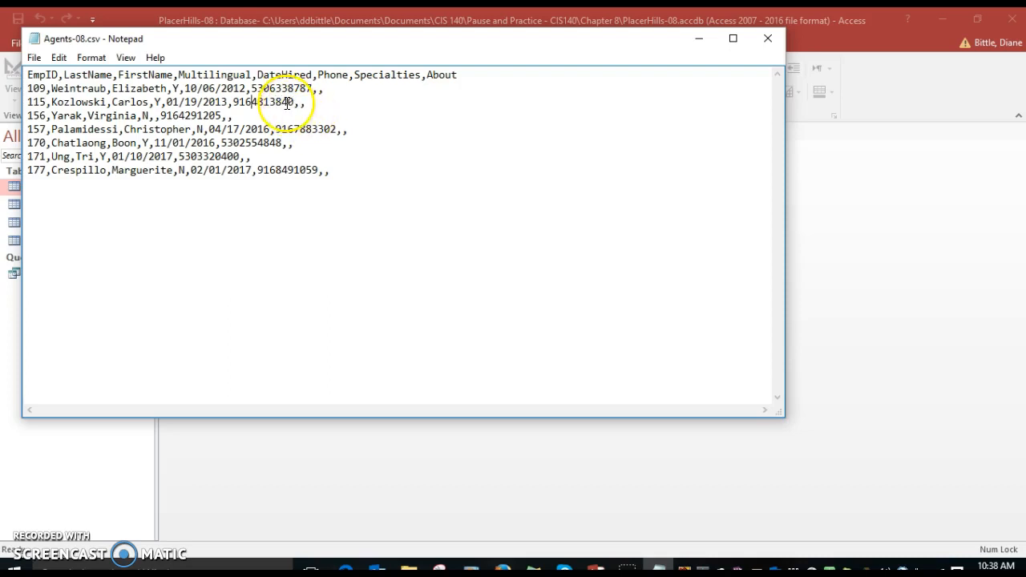
Step: Enclose the phone numbers of the first two agent records in double quotation marks
left_click(253, 89)
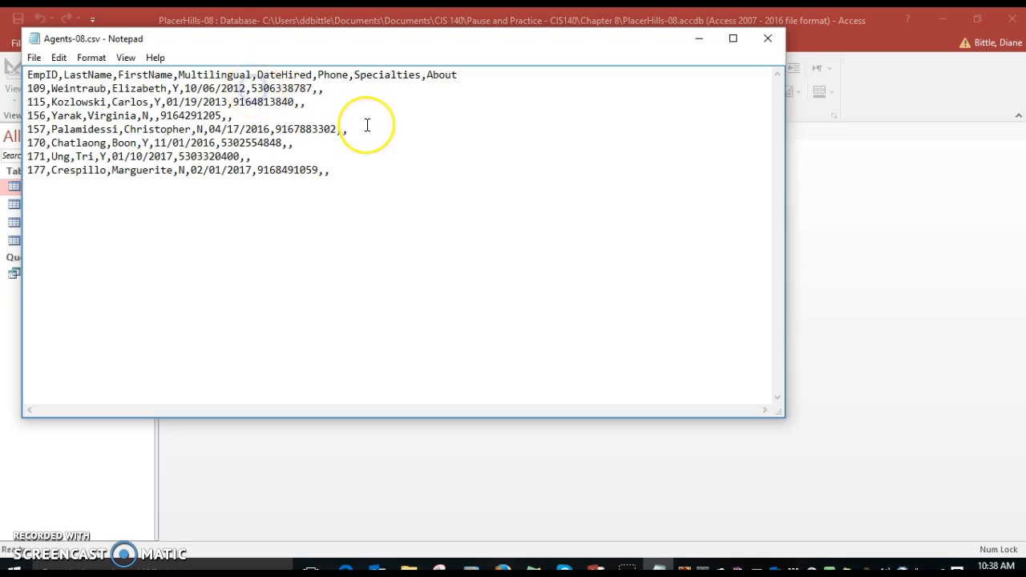
type("\"")
key("Right")
key("Right")
key("Right")
key("Right")
key("Right")
key("Right")
key("Right")
key("Right")
key("Right")
key("Right")
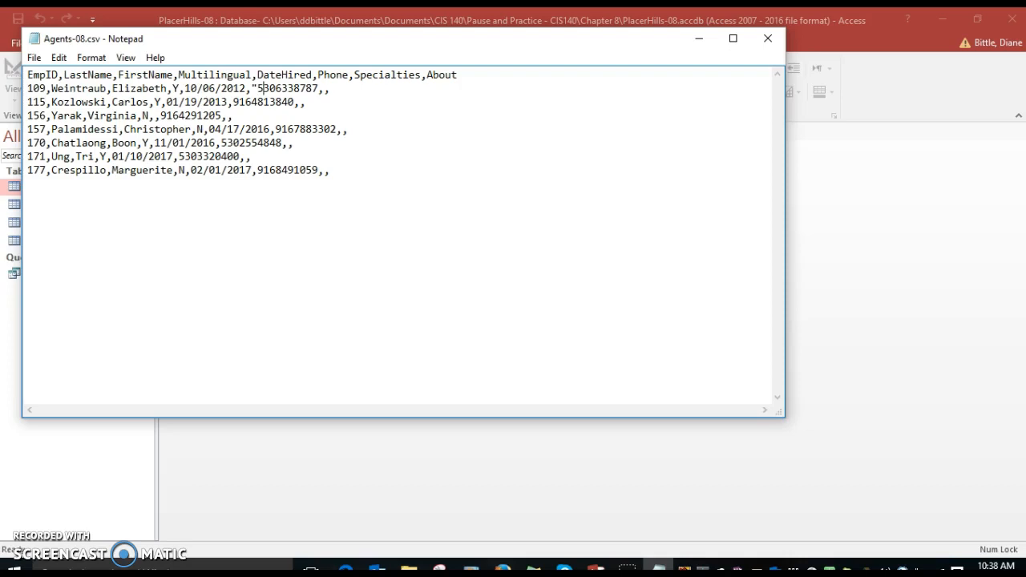
type("\"")
key("Down")
key("Left")
key("Left")
type("\"")
key("Left")
key("Left")
key("Left")
key("Left")
key("Left")
key("Left")
key("Left")
key("Left")
key("Left")
Step: Enclose the phone numbers of the third and fourth agent records in double quotation marks
key("Left")
type("\"")
key("Down")
key("Left")
key("Left")
key("Left")
key("Left")
key("Left")
key("Left")
key("Left")
key("Left")
key("Left")
key("Left")
key("Left")
type("\"")
key("Right")
key("Right")
key("Right")
key("Right")
key("Right")
key("Right")
key("Right")
key("Right")
key("Right")
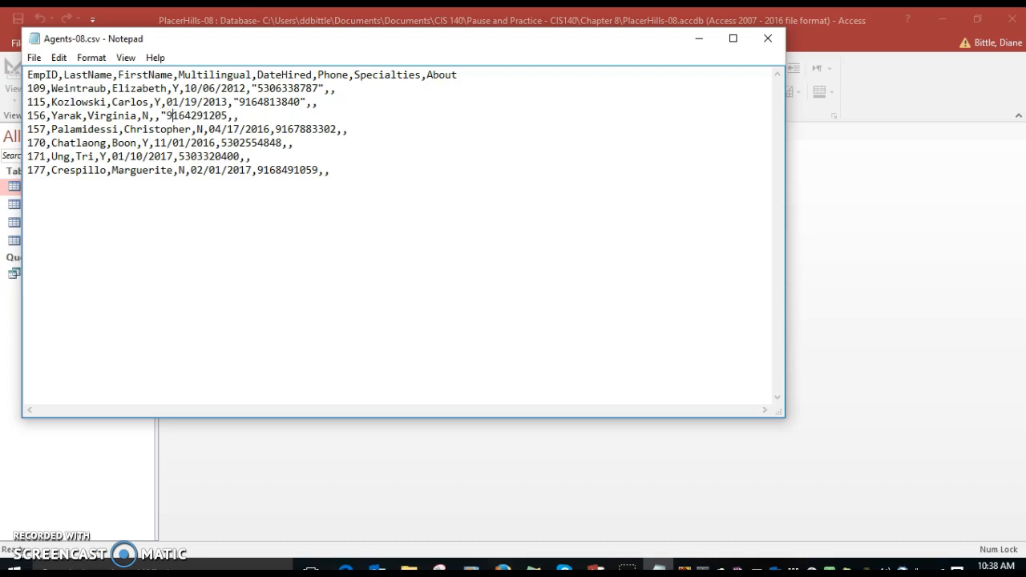
key("Right")
type("\"")
key("Down")
key("Right")
key("Right")
key("Right")
key("Right")
key("Right")
type("\"")
key("Right")
key("Right")
key("Right")
key("Right")
key("Right")
key("Right")
key("Right")
key("Right")
key("Right")
key("Right")
type("\"")
Step: Enclose the phone numbers of the last three agent records in double quotation marks
key("Down")
key("Left")
key("Left")
type("\"")
key("Left")
key("Left")
key("Left")
key("Left")
key("Left")
key("Left")
key("Left")
key("Left")
key("Left")
key("Left")
key("Left")
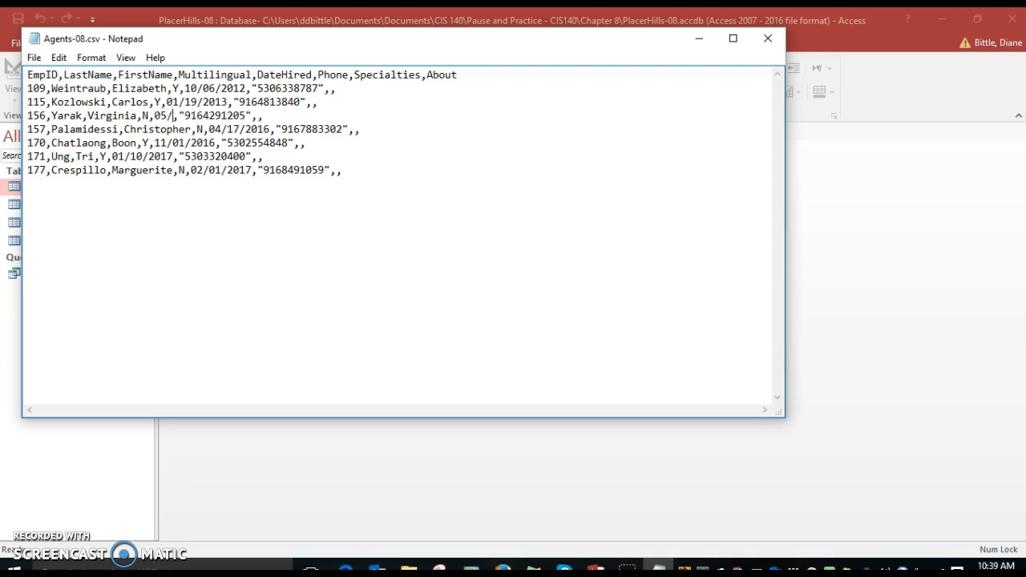
Step: Enter 05/17/2017 as the missing DateHired value in the third agent record, save Agents-08.csv and close the file
type("017")
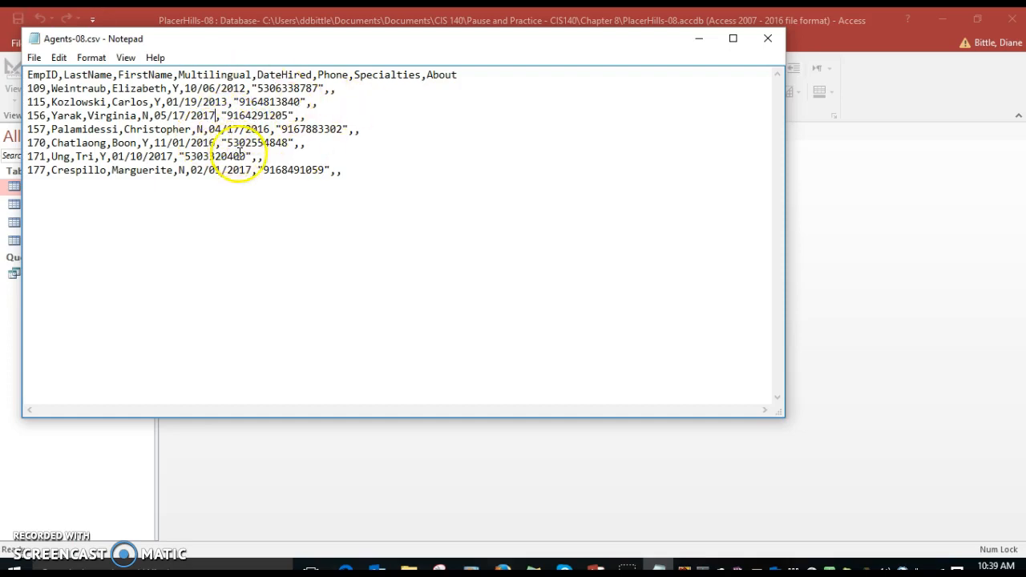
left_click(34, 58)
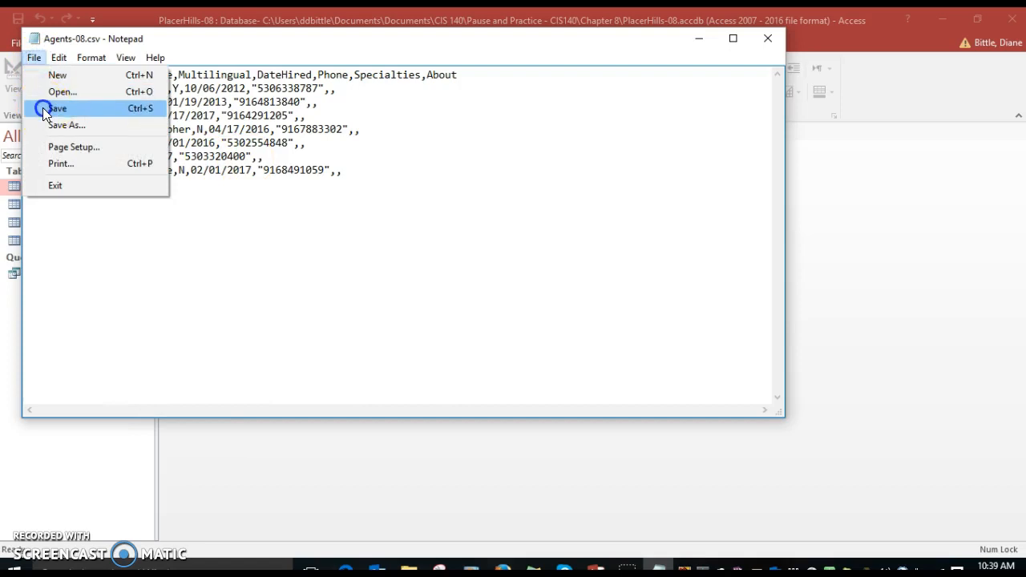
left_click(42, 108)
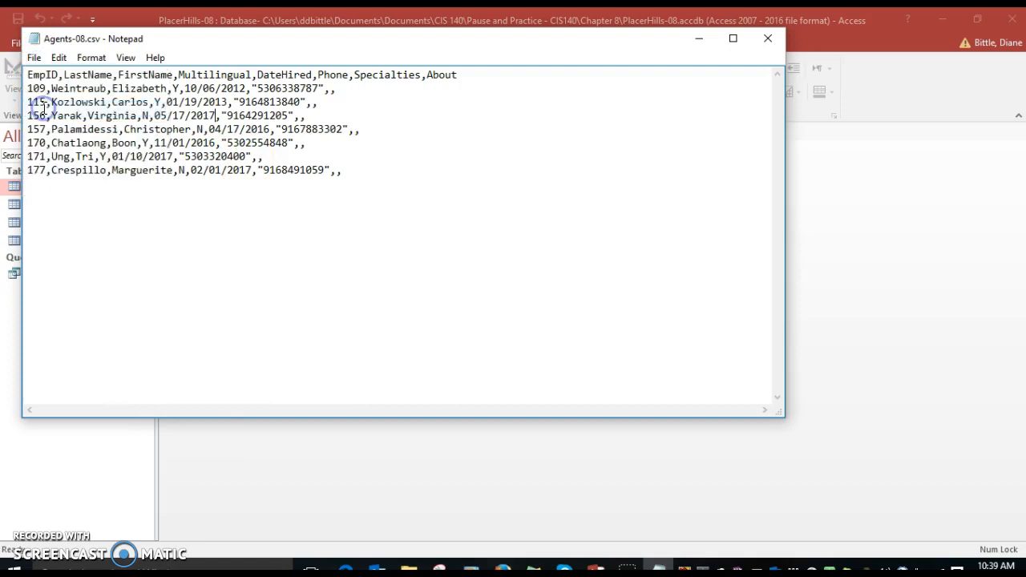
left_click(769, 39)
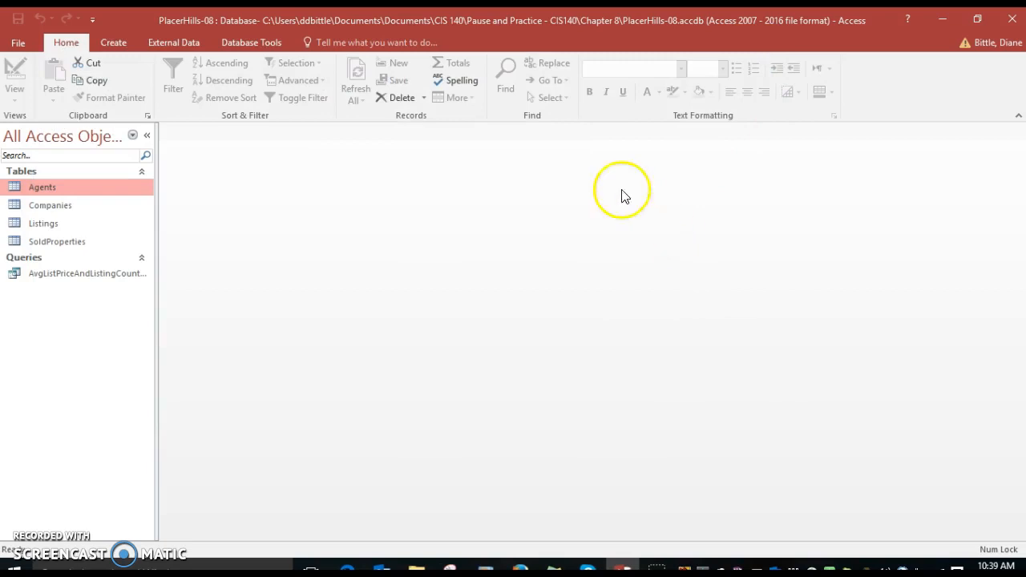
Step: Start a text file import in the PlacerHills-08 database with Agents-08.csv from the Chapter 8 folder as the source
left_click(186, 42)
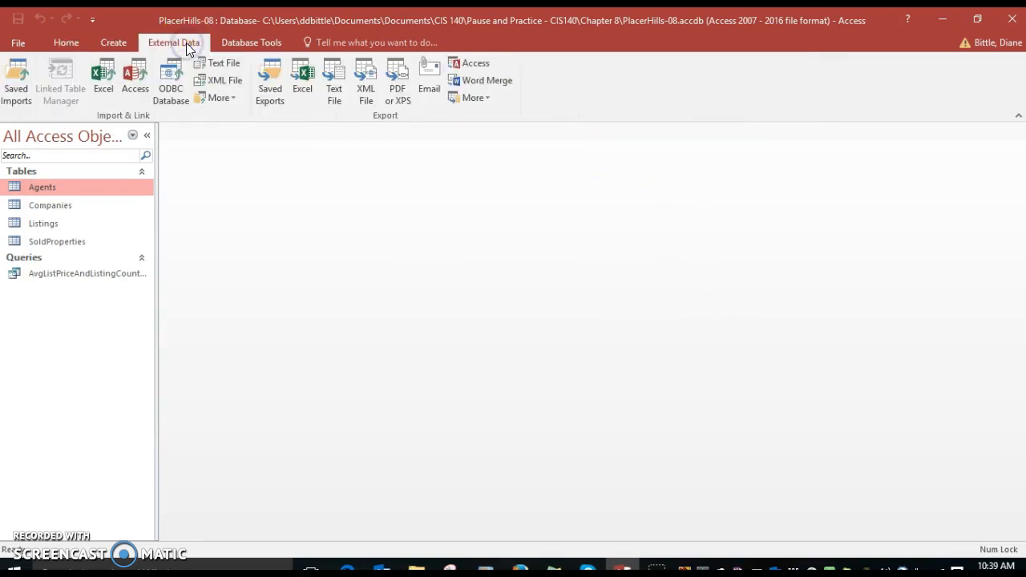
left_click(229, 63)
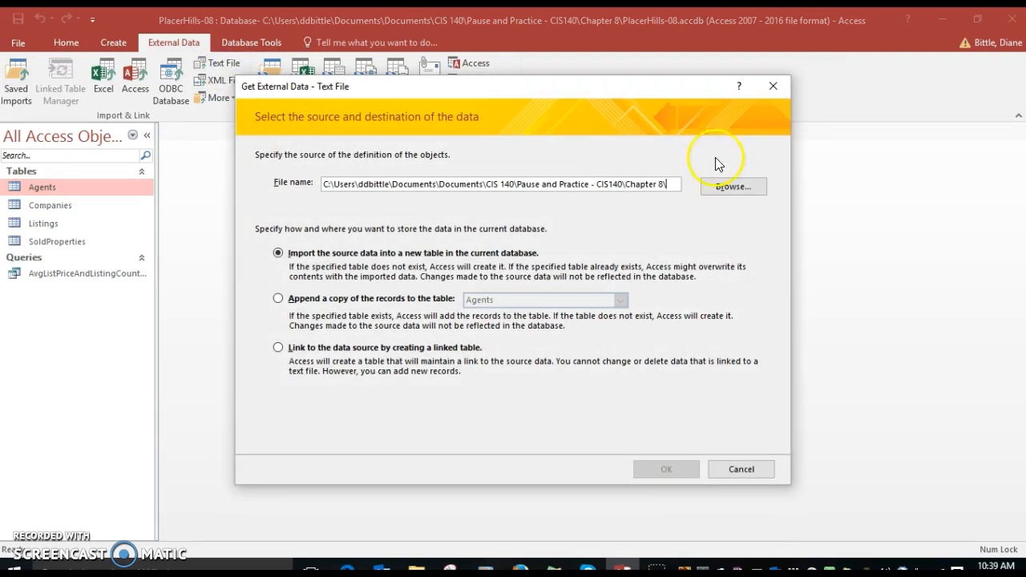
left_click(734, 187)
left_click(438, 205)
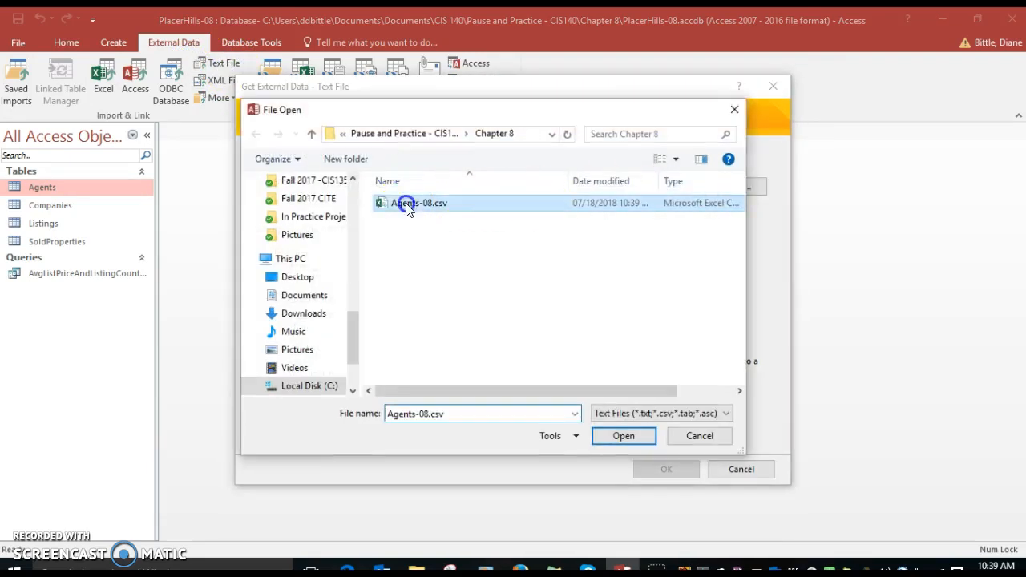
left_click(603, 437)
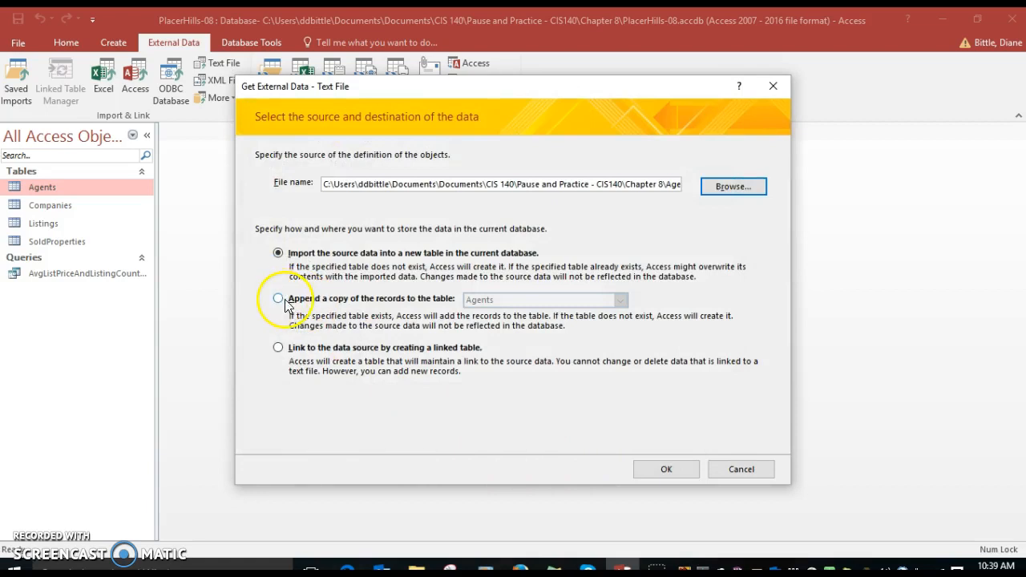
Step: Choose to append a copy of the records to the Agents table and proceed to the Import Text Wizard
left_click(278, 298)
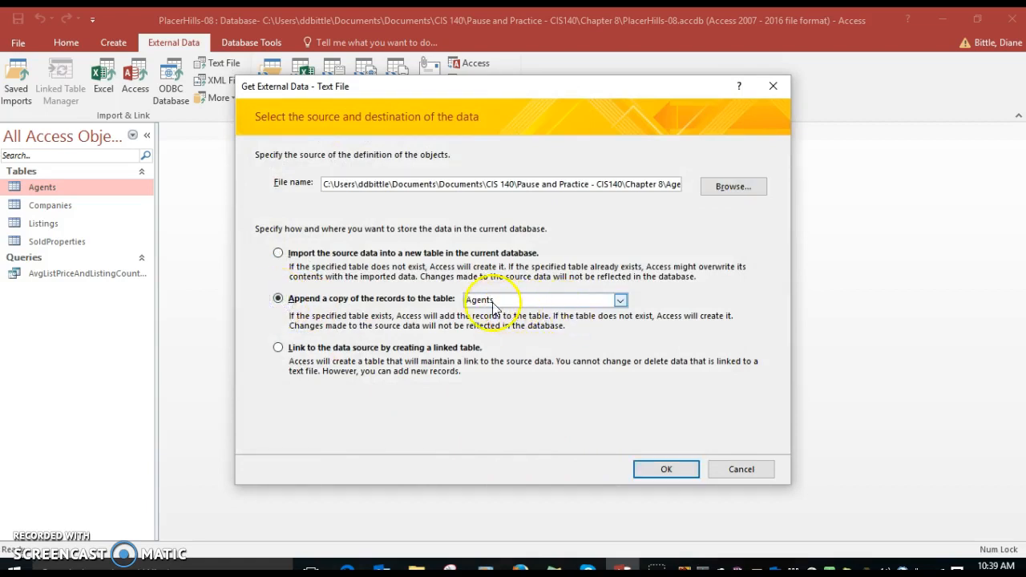
left_click(621, 300)
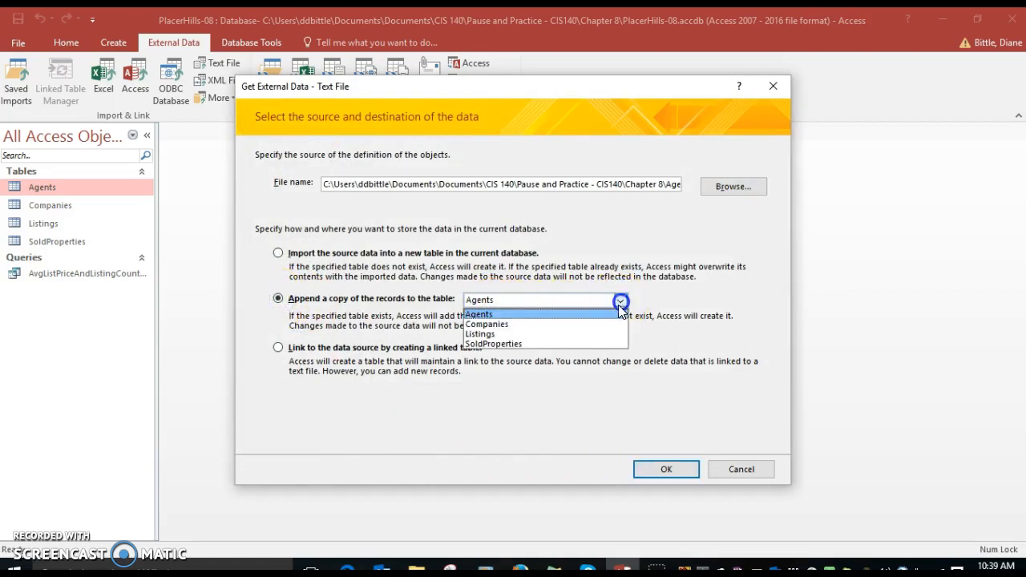
left_click(486, 316)
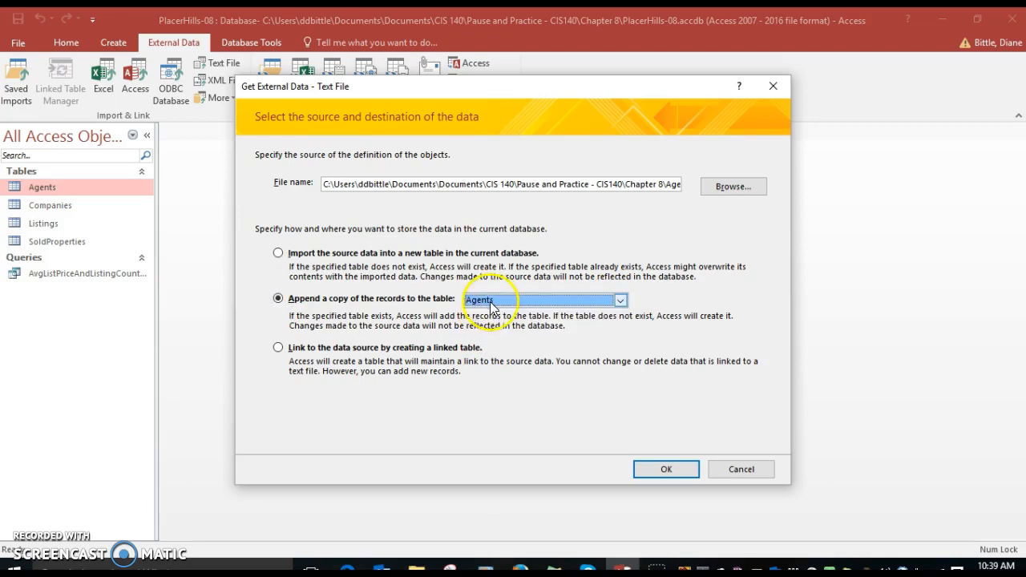
left_click(666, 475)
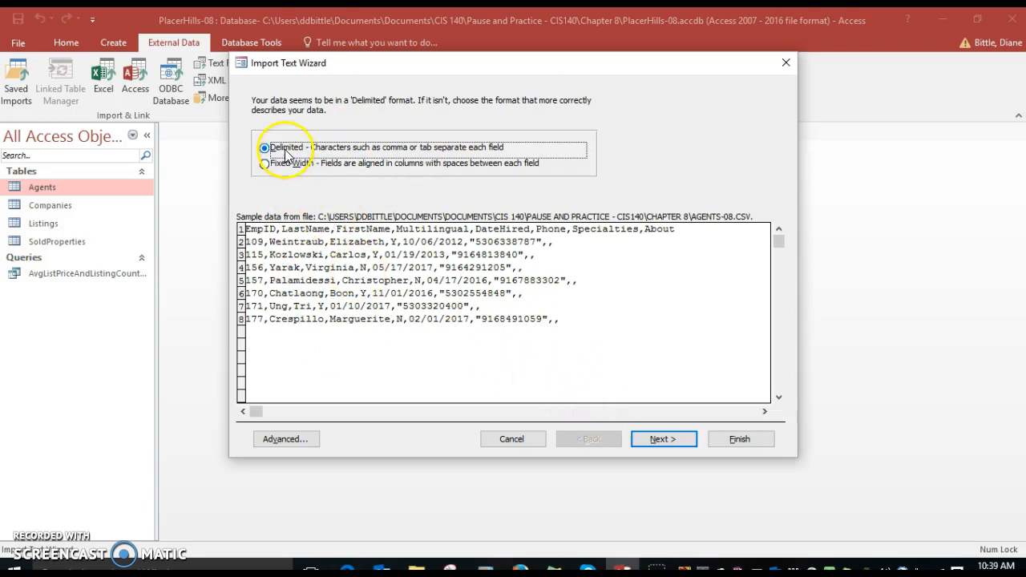
Step: Accept the delimited format with comma delimiter, mark the first row as containing field names, and set the text qualifier to the double quotation mark
left_click(646, 439)
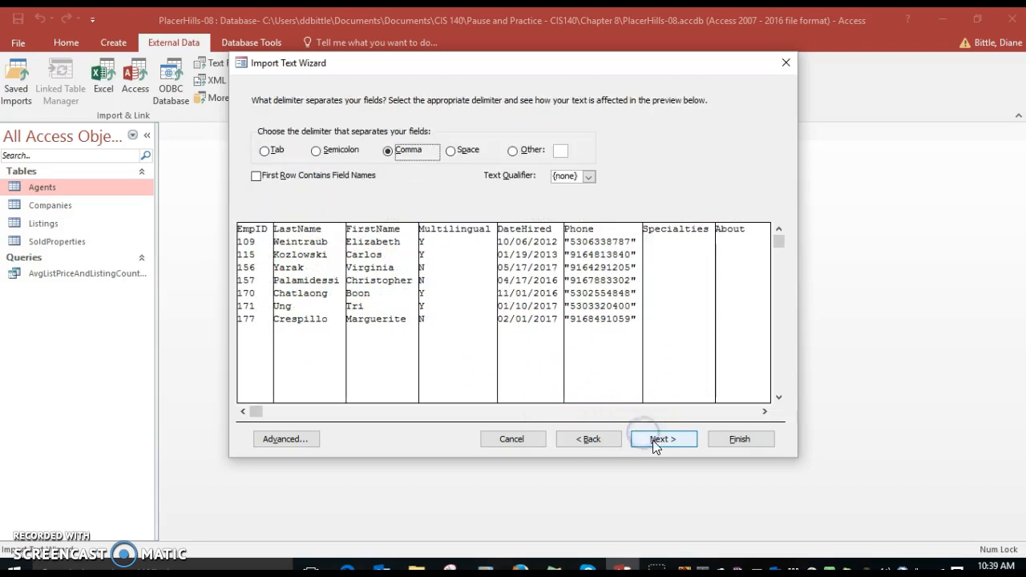
left_click(654, 439)
left_click(587, 440)
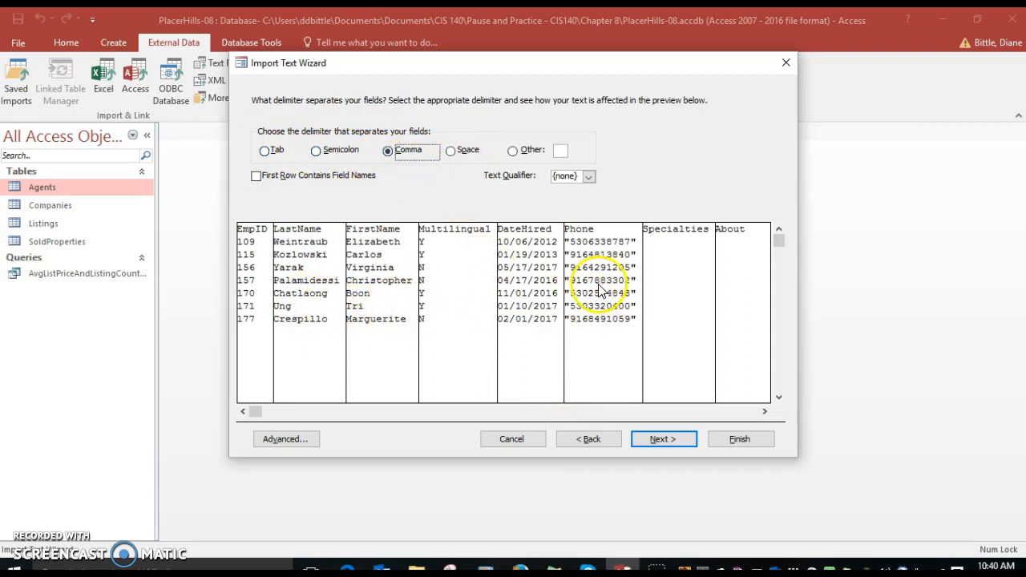
left_click(256, 176)
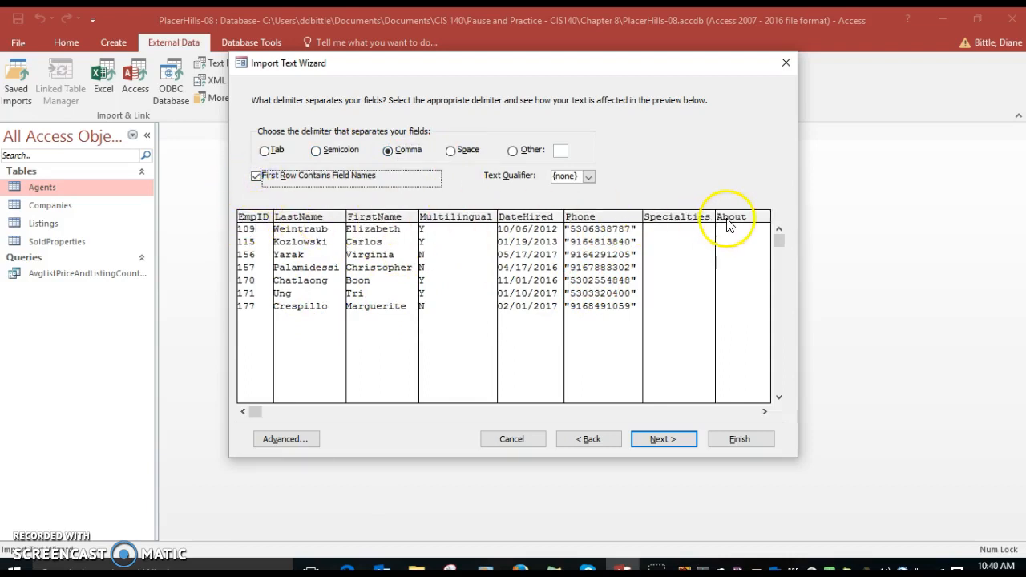
left_click(256, 177)
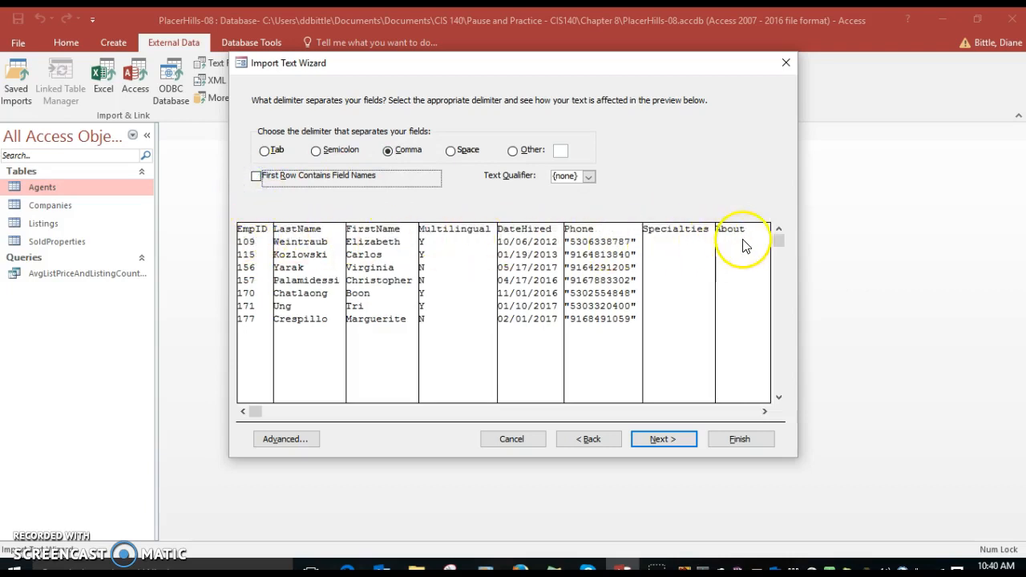
left_click(257, 178)
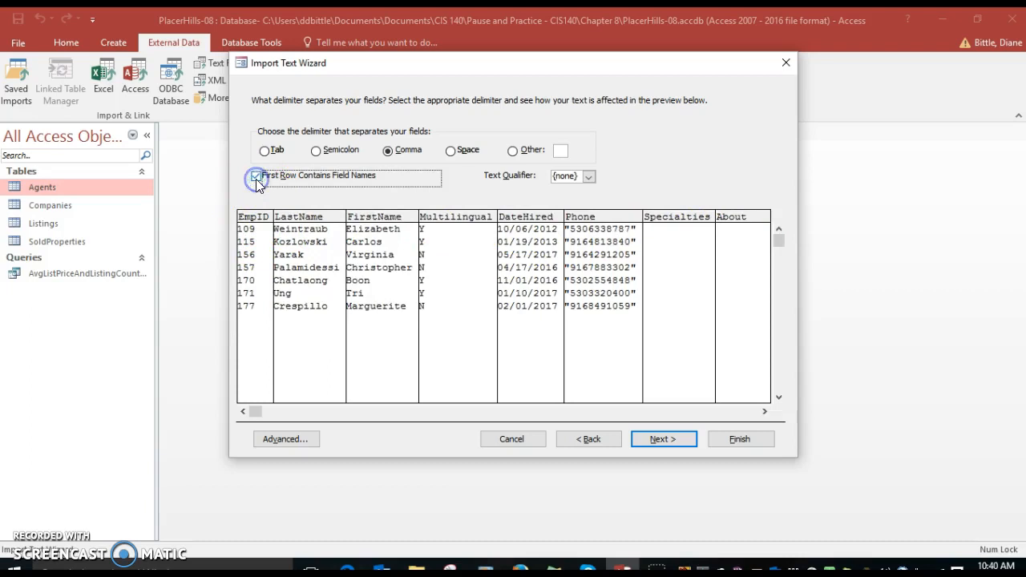
left_click(590, 176)
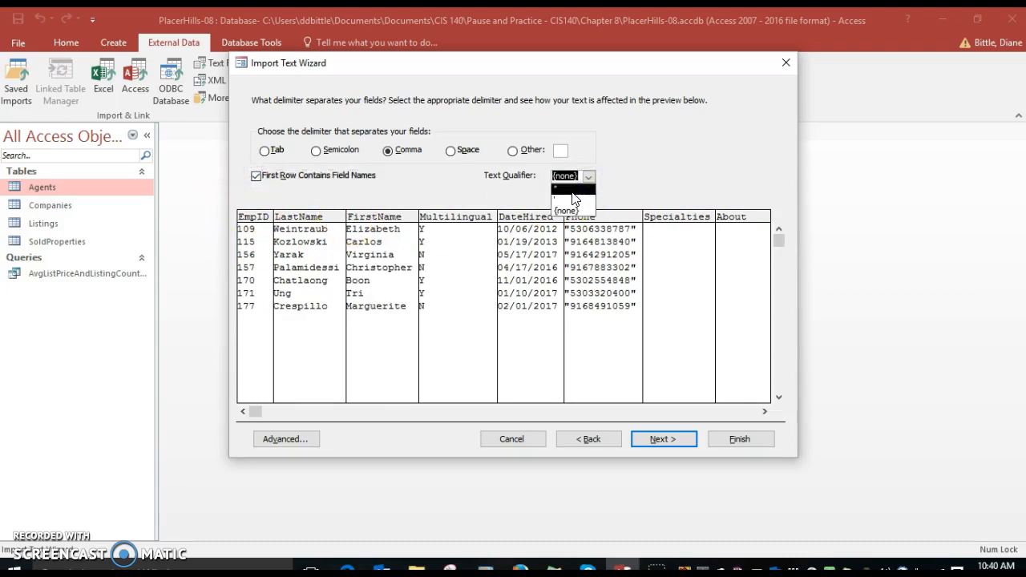
left_click(573, 190)
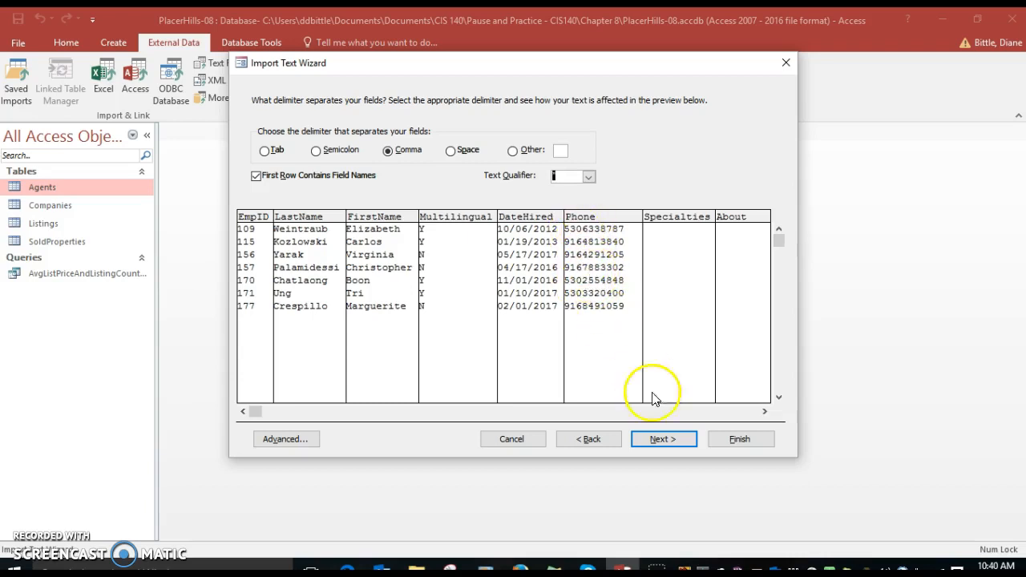
Step: Try to finish importing the text file into the Agents table and dismiss the wizard's messages
left_click(657, 440)
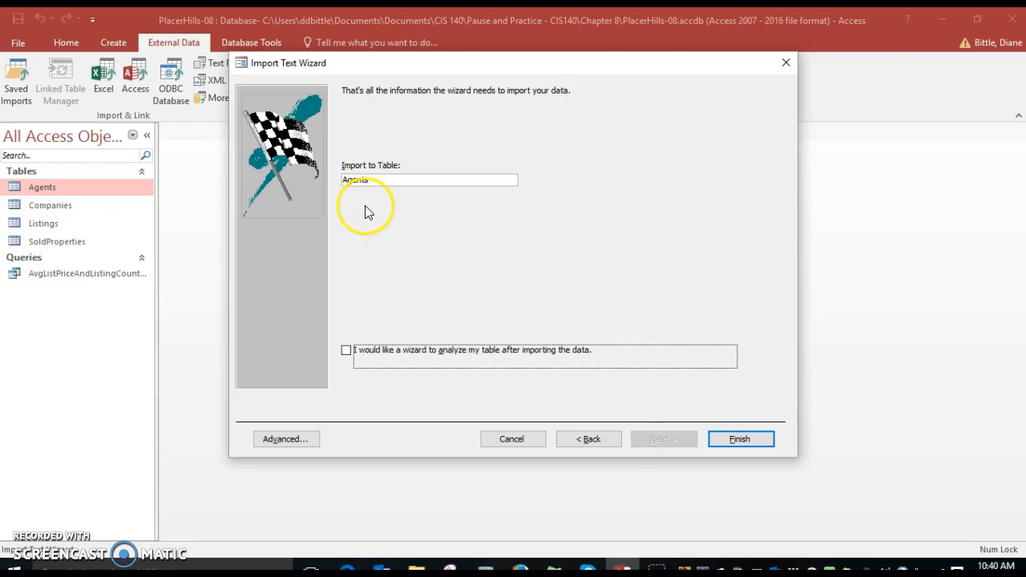
left_click(732, 442)
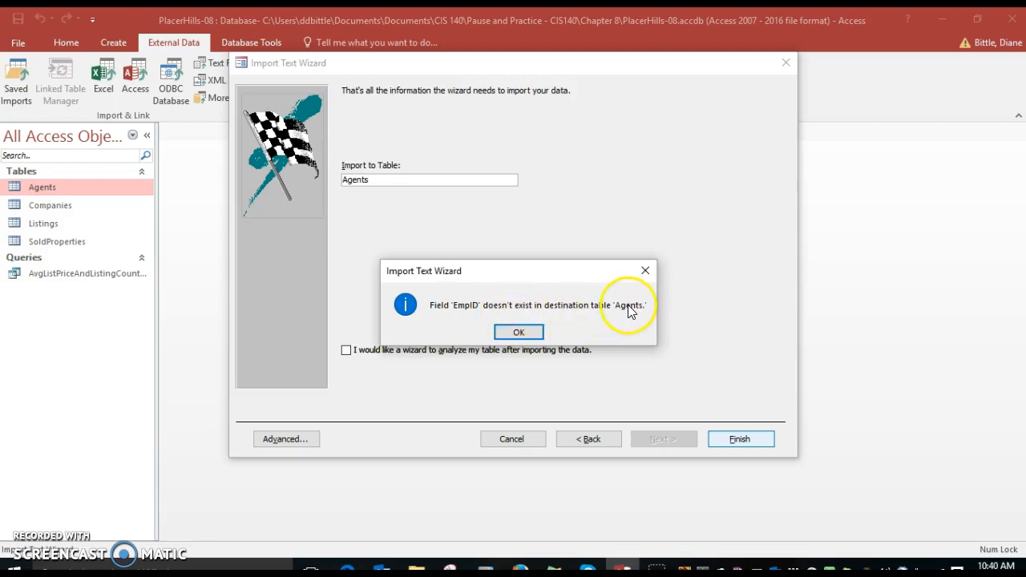
left_click(519, 333)
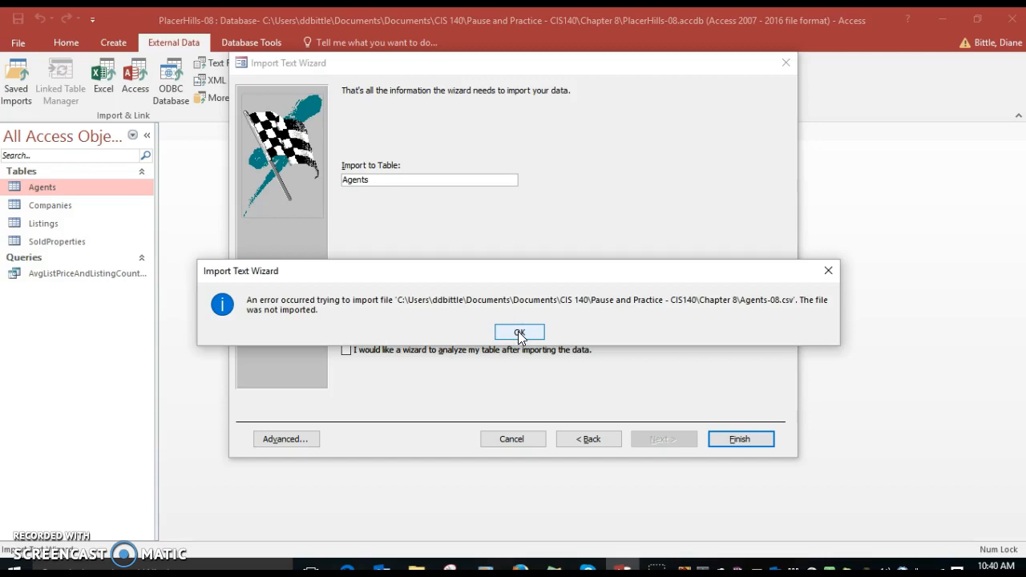
left_click(518, 332)
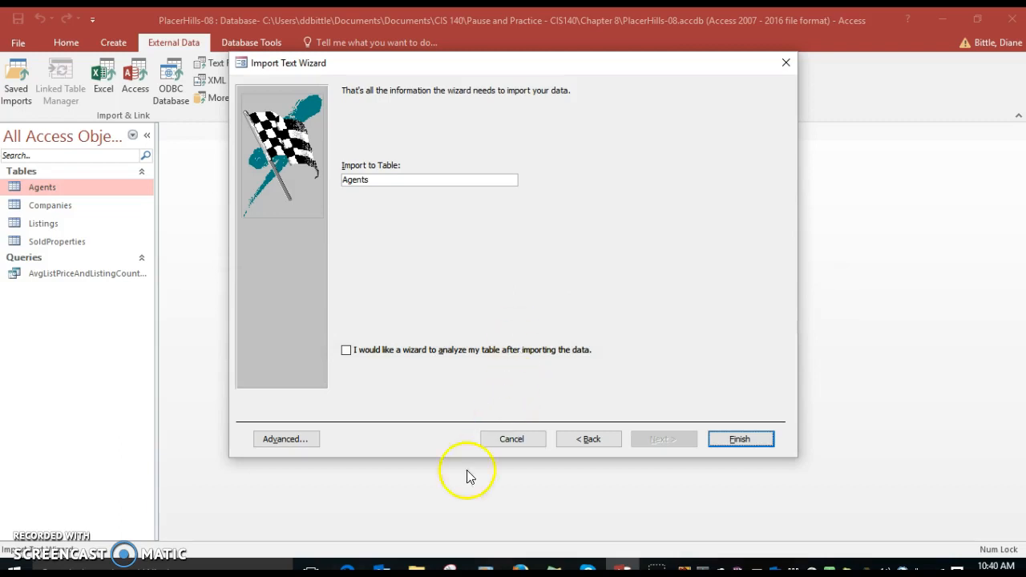
Step: Switch to the Chapter 8 folder in File Explorer and open Agents-08.csv in Notepad
mouse_move(416, 568)
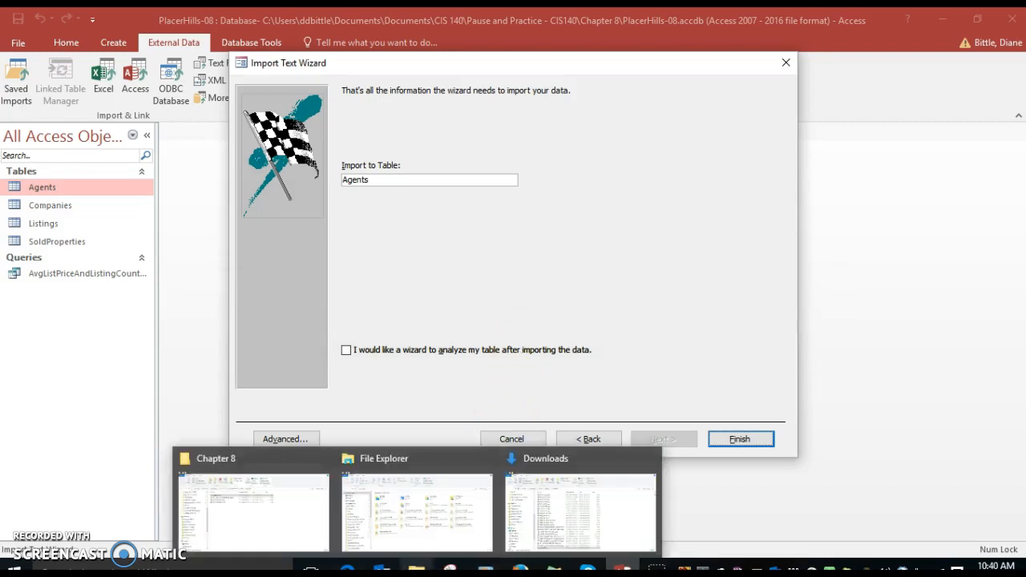
left_click(294, 539)
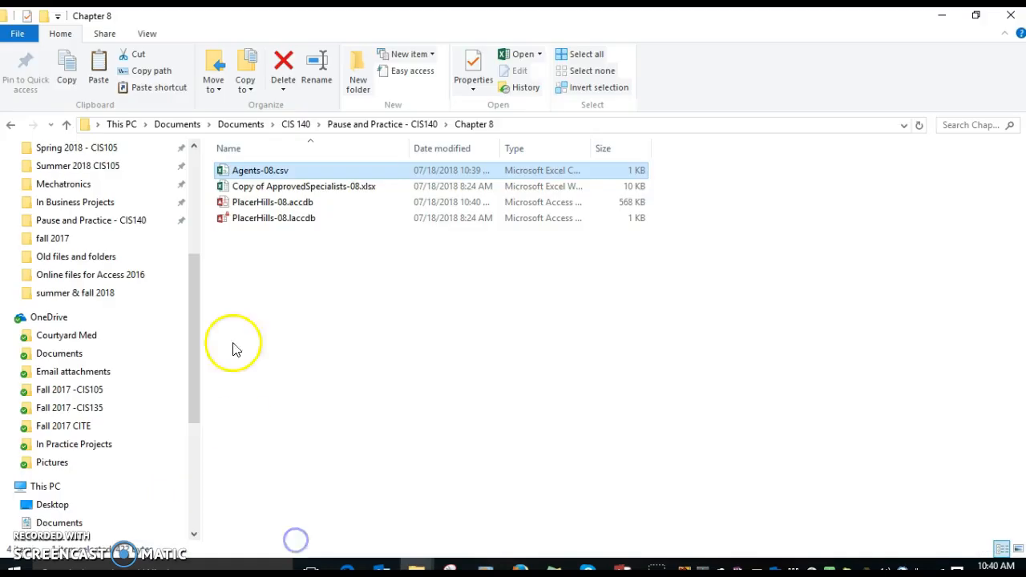
right_click(255, 177)
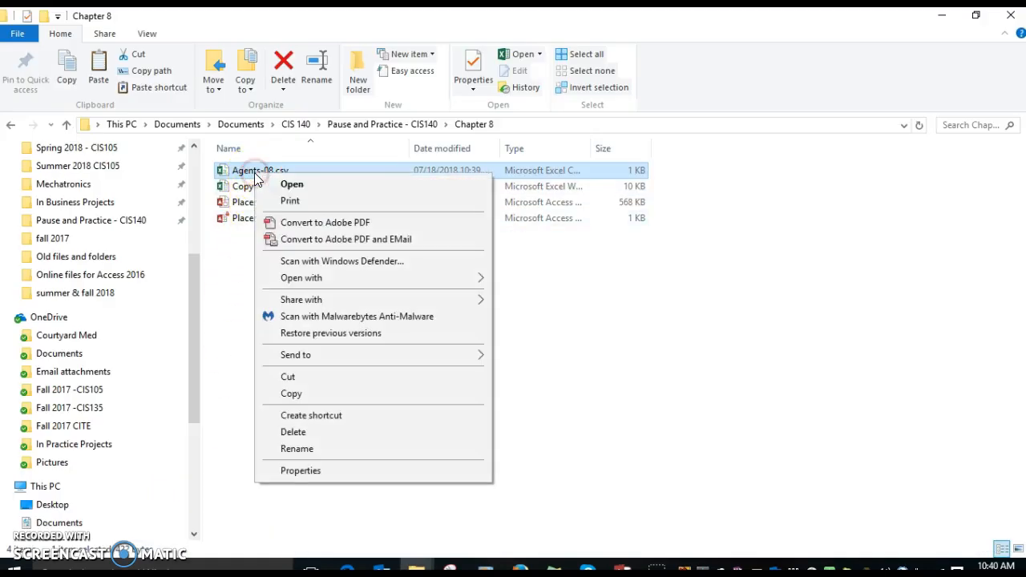
mouse_move(479, 281)
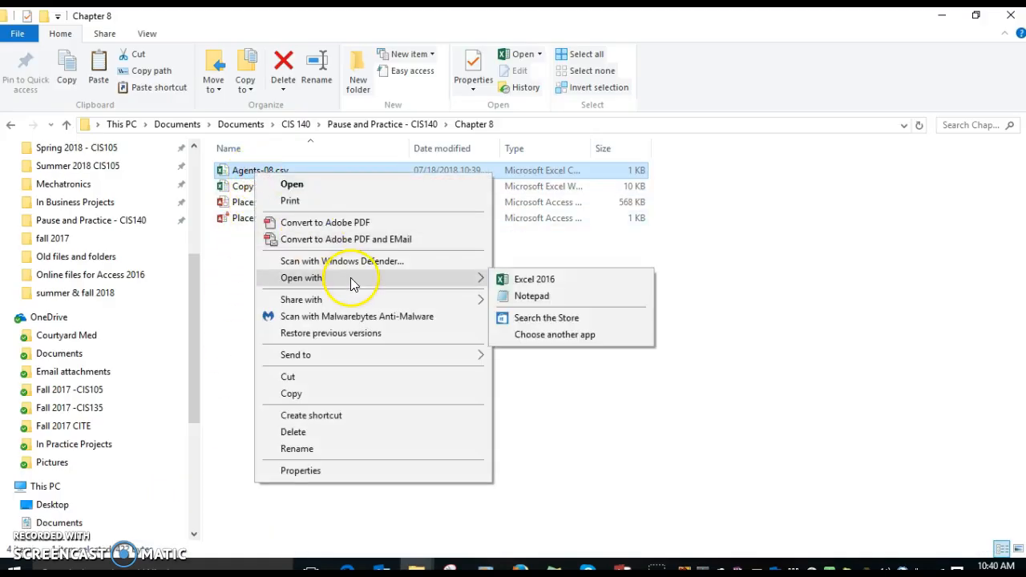
left_click(529, 297)
Step: Rename the EmpID field in the header row to EmployeeNum
left_click(47, 75)
type("loyee")
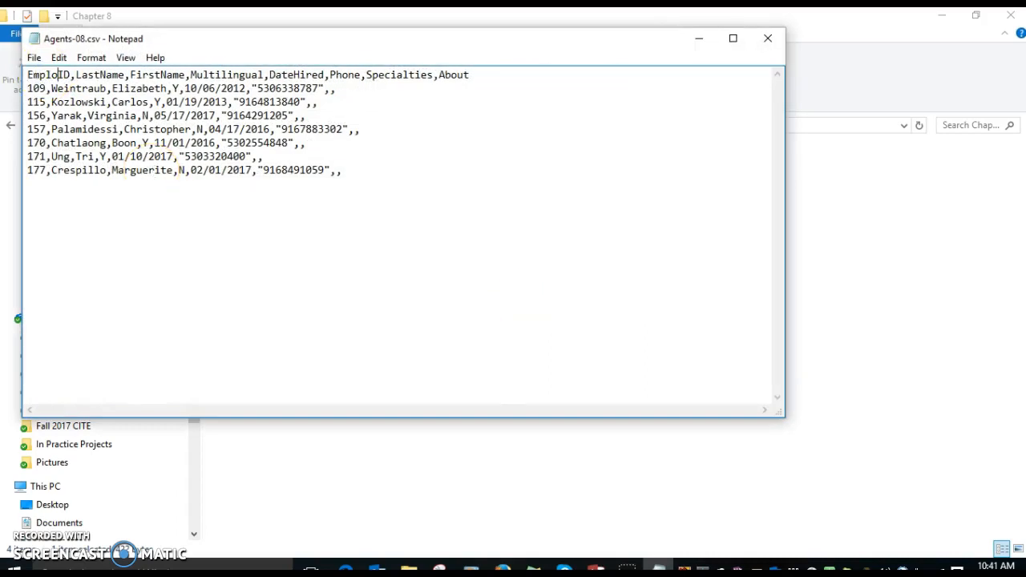
type("Nu")
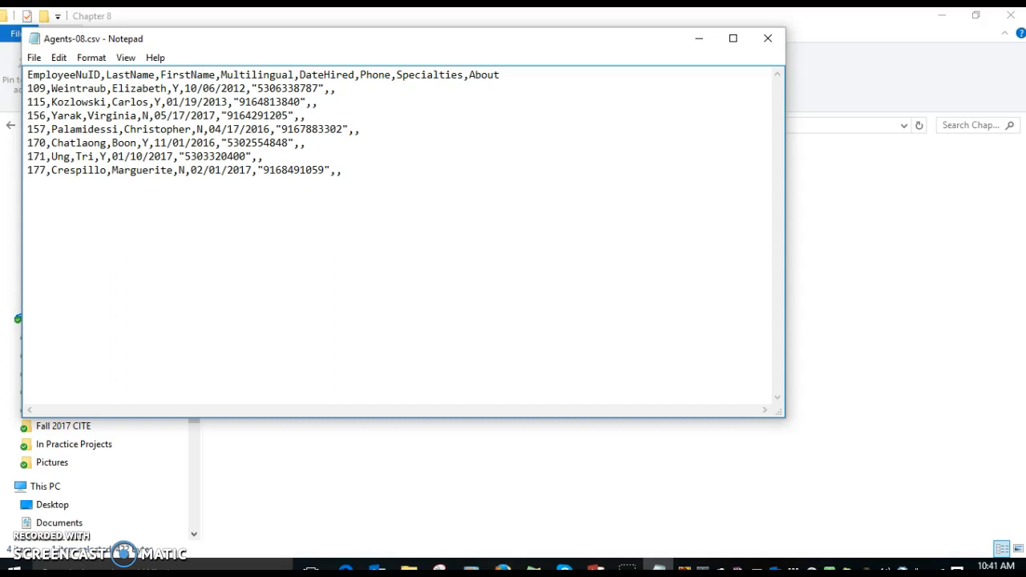
type("m")
key("Delete")
key("Delete")
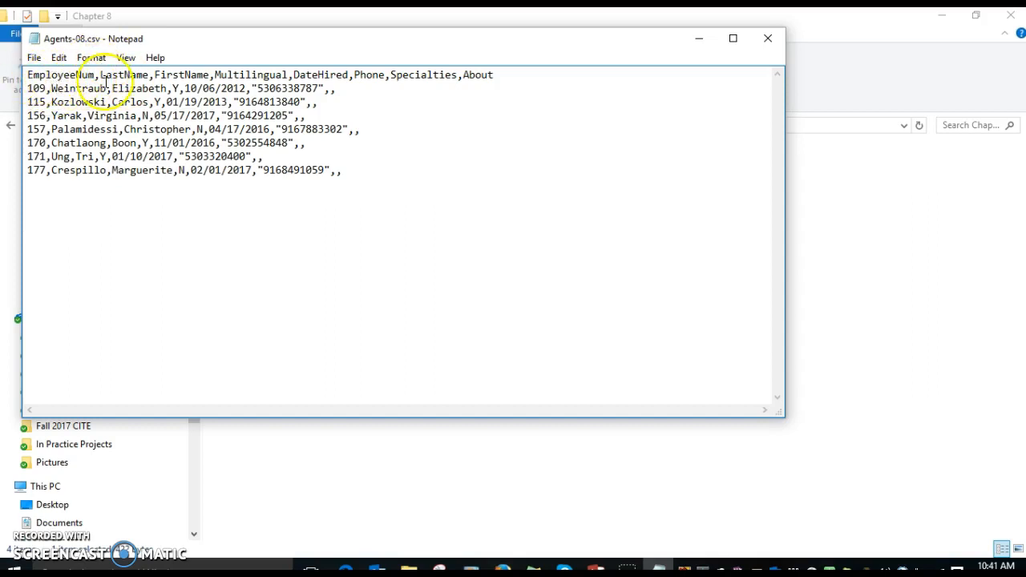
Step: Save the edited Agents-08.csv and close the file
left_click(34, 58)
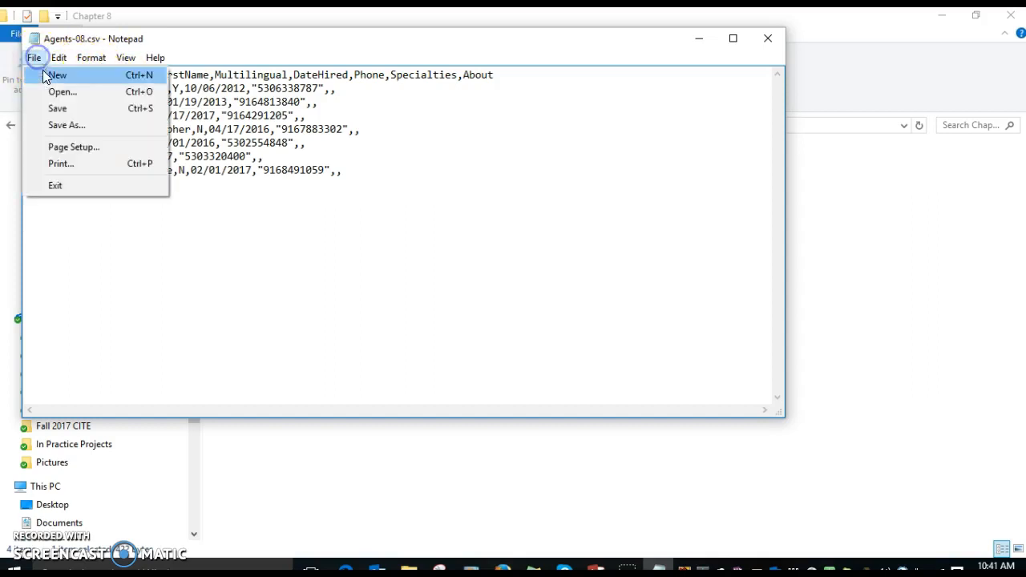
left_click(50, 110)
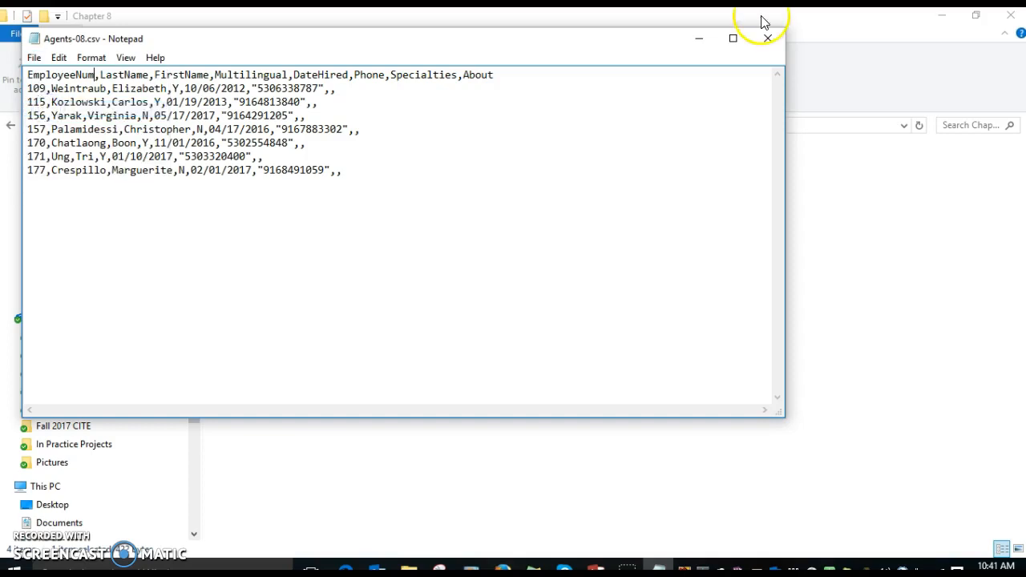
left_click(768, 40)
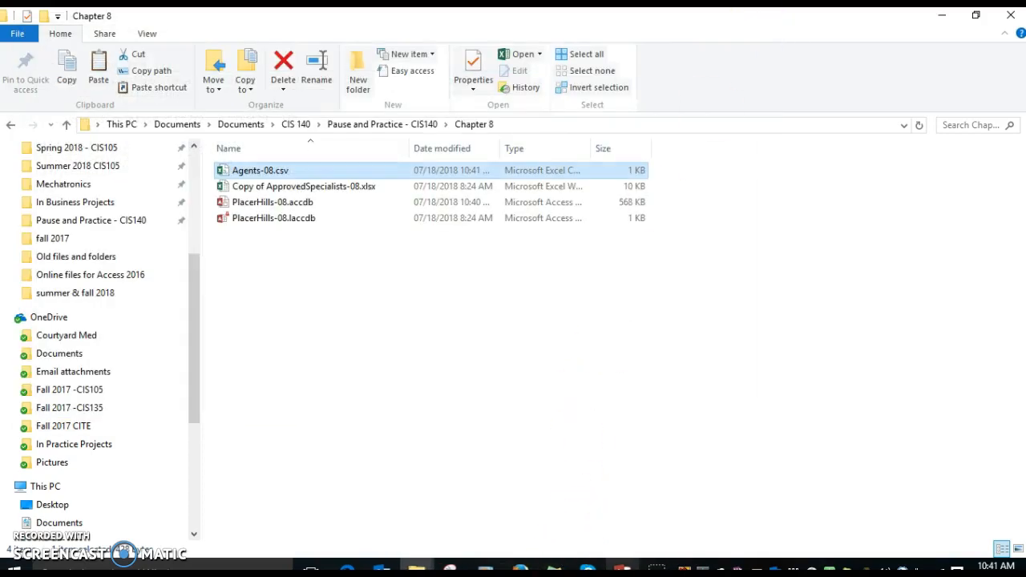
Step: Switch back to Access, retry finishing the import into the Agents table, and cancel the Import Text Wizard
left_click(623, 569)
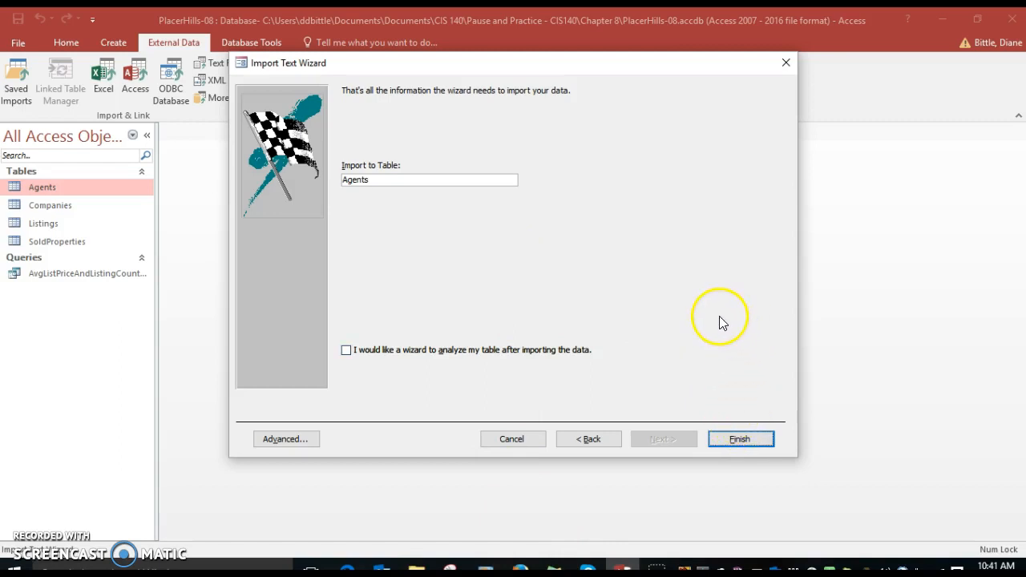
left_click(731, 443)
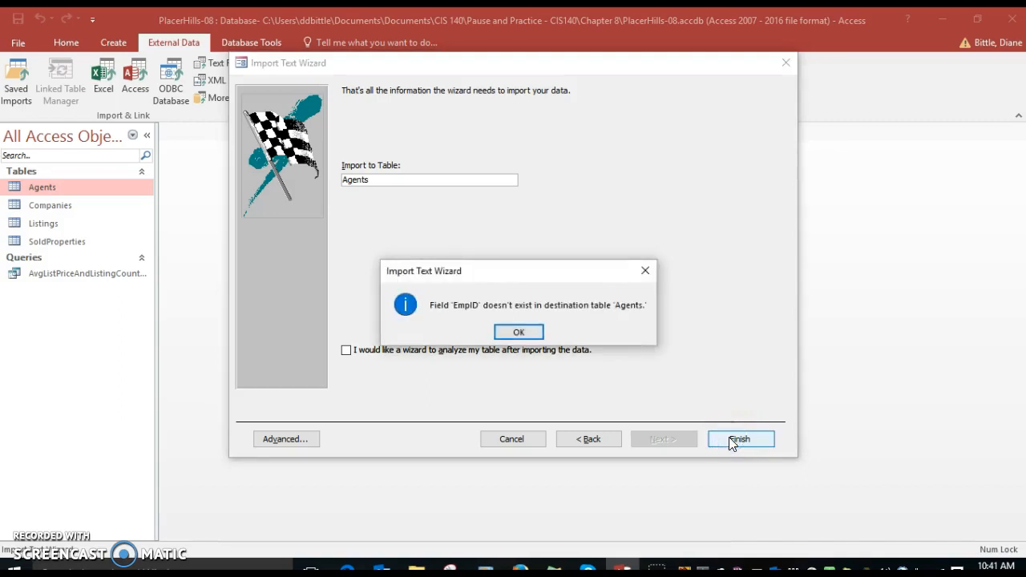
left_click(519, 332)
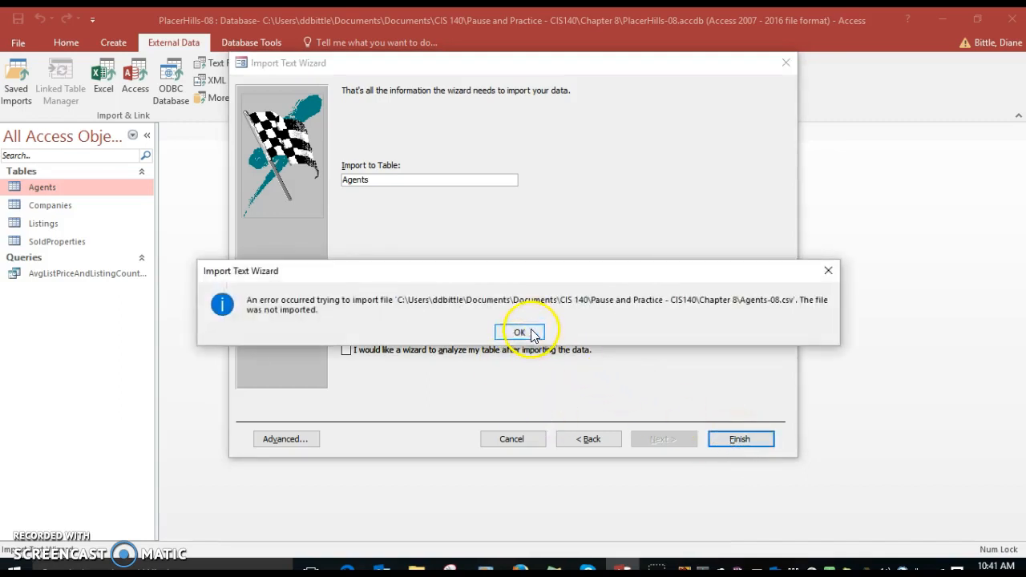
left_click(521, 329)
left_click(511, 437)
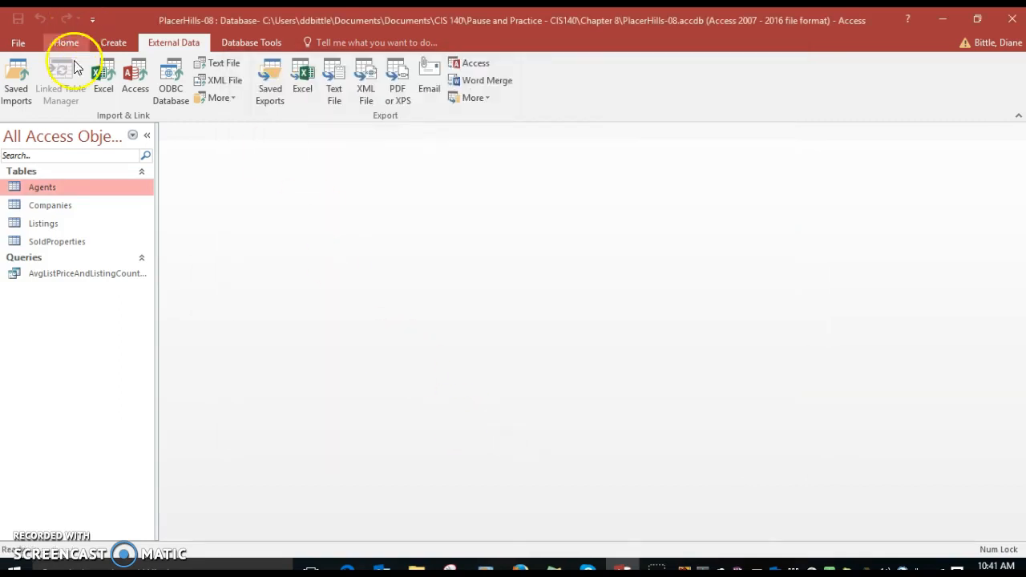
Step: Start a new text file import from Agents-08.csv that appends a copy of the records to the Agents table
left_click(218, 63)
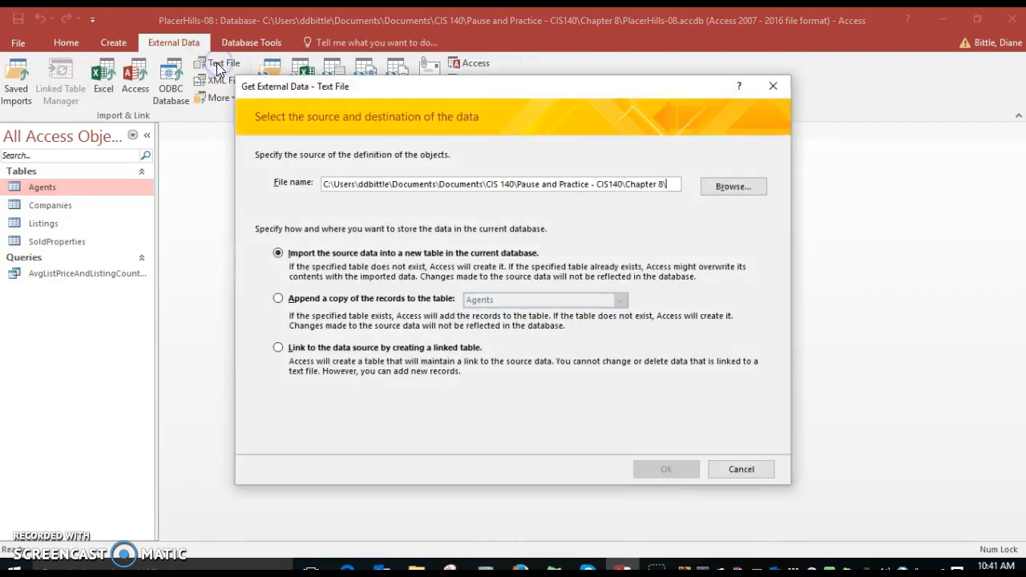
left_click(737, 189)
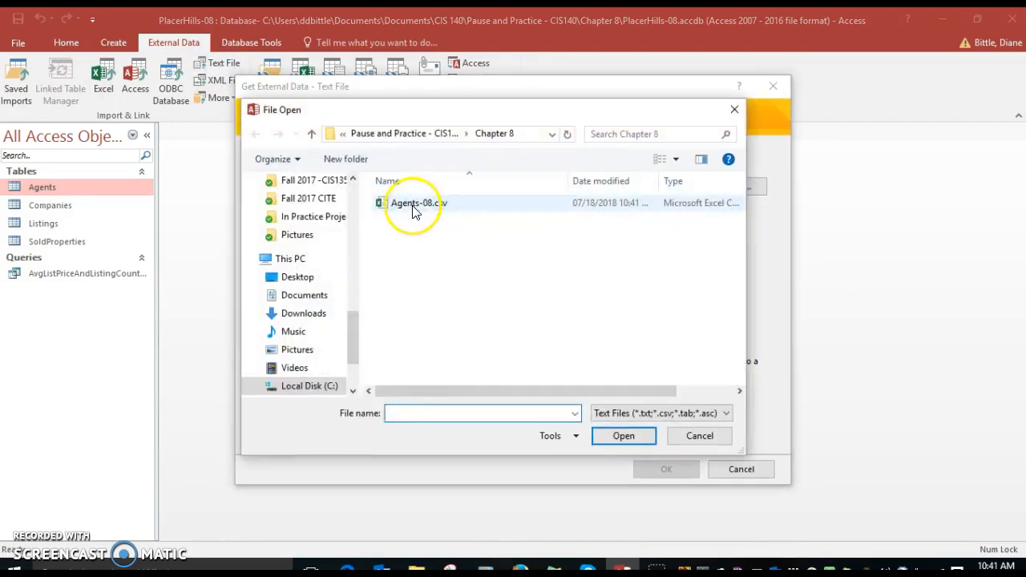
left_click(412, 204)
left_click(611, 437)
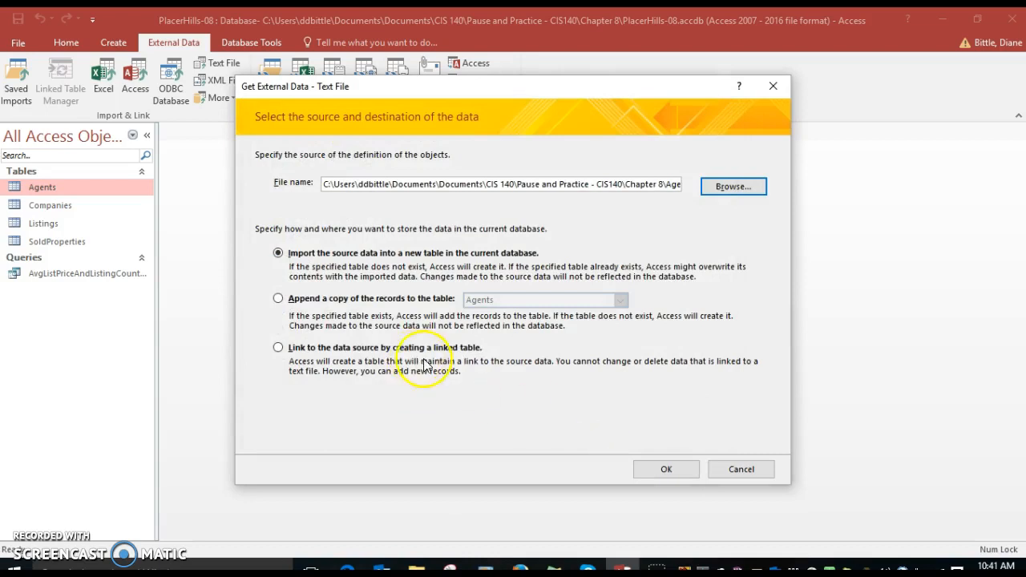
left_click(277, 298)
left_click(664, 468)
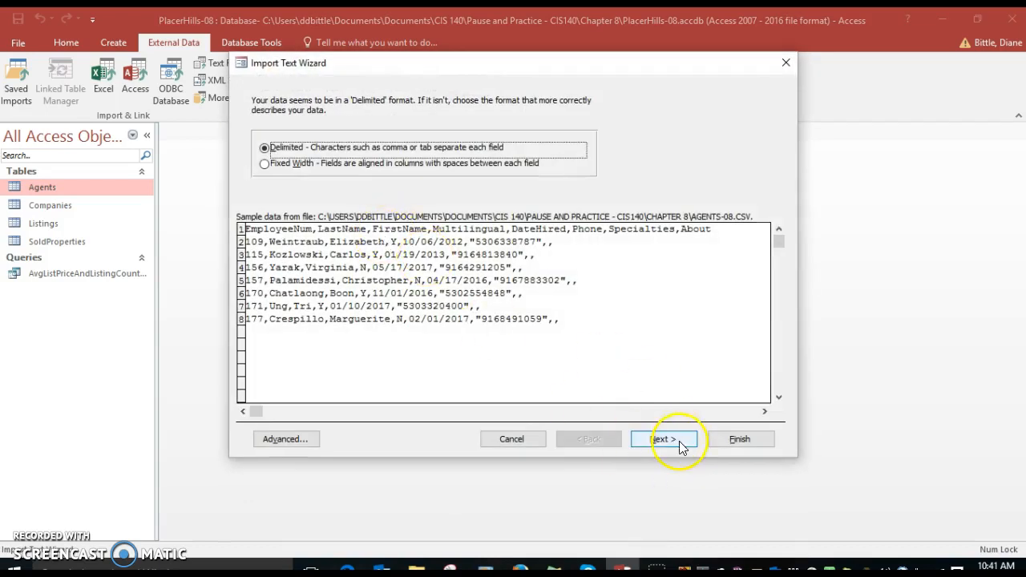
Step: Keep the comma-delimited format, mark the first row as containing field names, and set the text qualifier to the double quotation mark
left_click(675, 446)
left_click(256, 177)
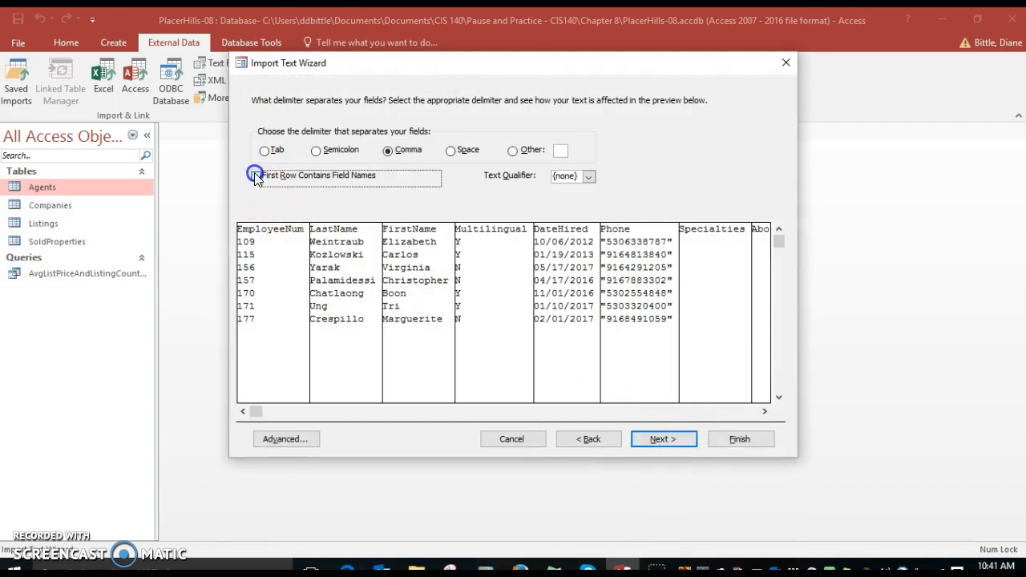
left_click(589, 176)
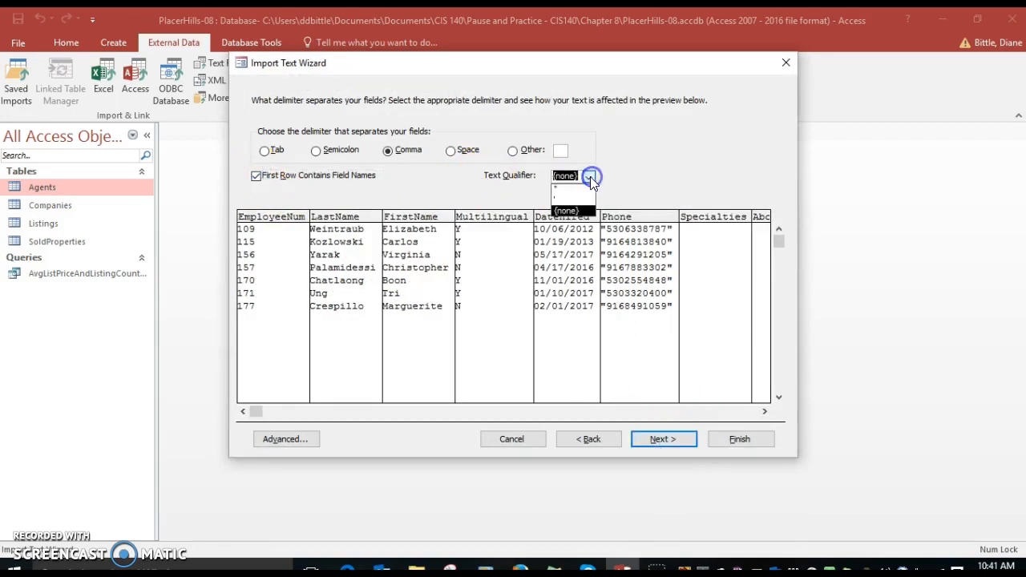
left_click(569, 191)
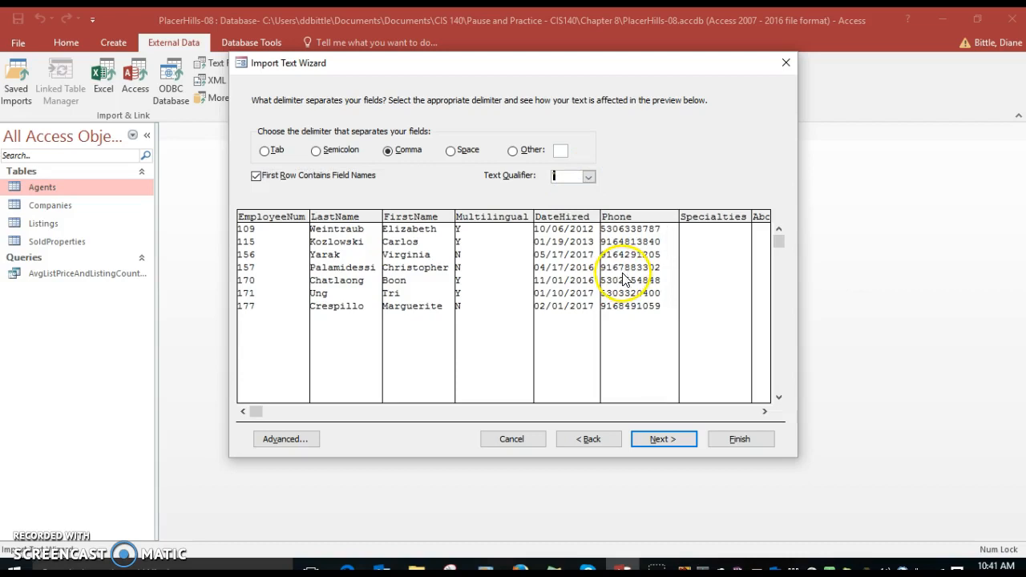
Step: Finish the import into the Agents table and close the wizard without saving the import steps
left_click(656, 441)
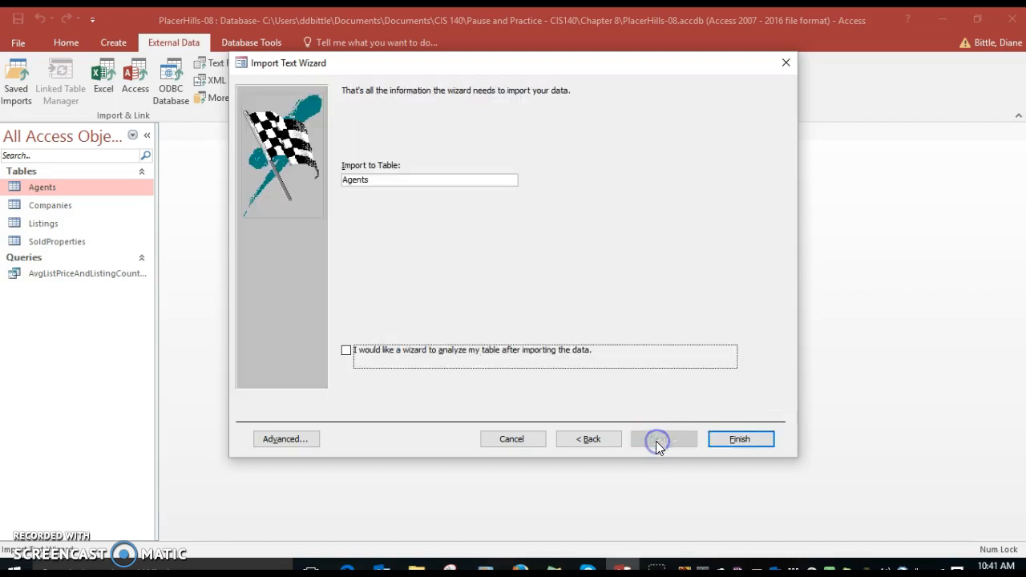
left_click(745, 440)
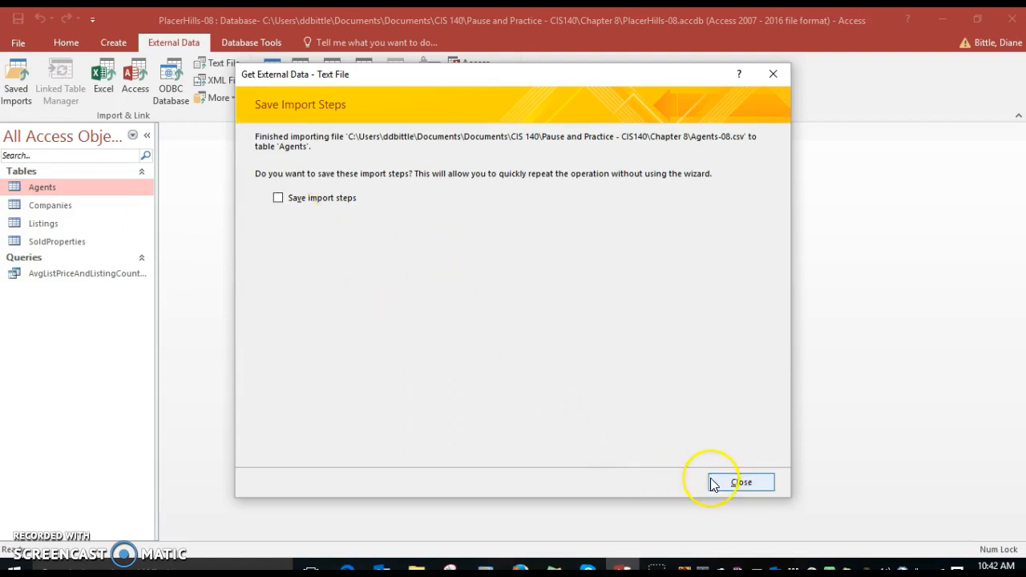
left_click(740, 483)
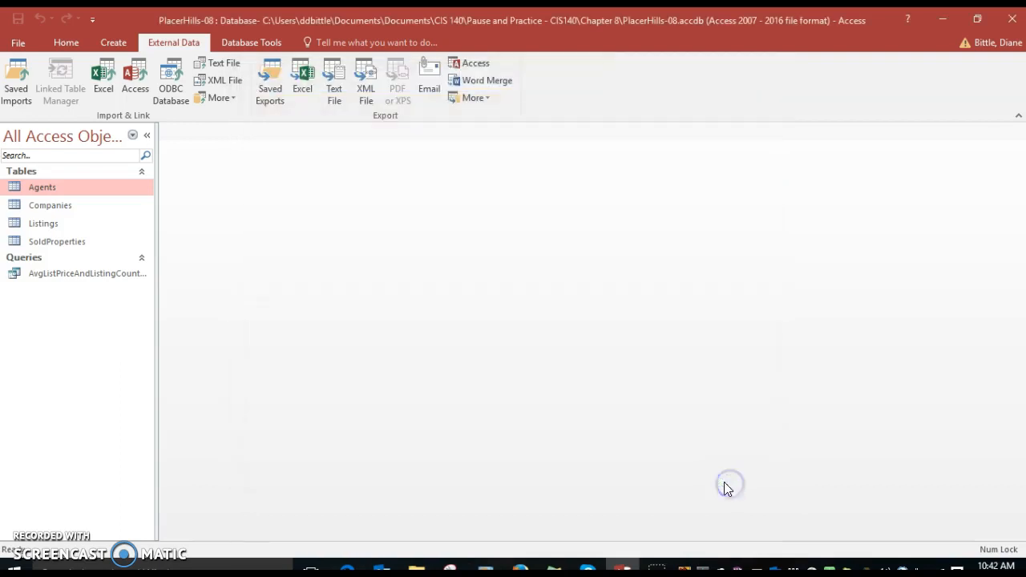
Step: Open the Agents table and look through its records to check the appended data
double_click(33, 186)
scroll(319, 211, "down", 3)
scroll(319, 211, "up", 4)
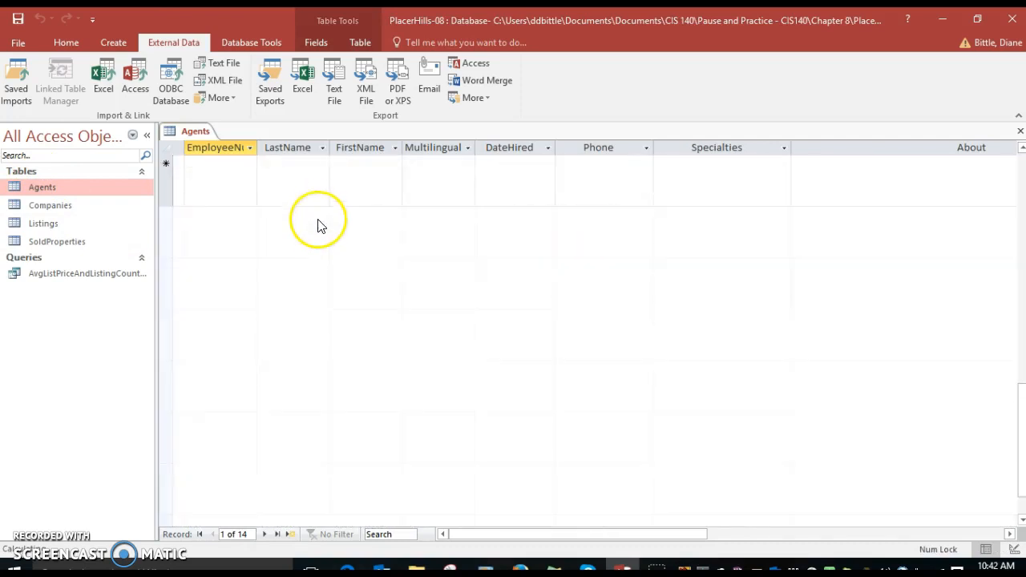